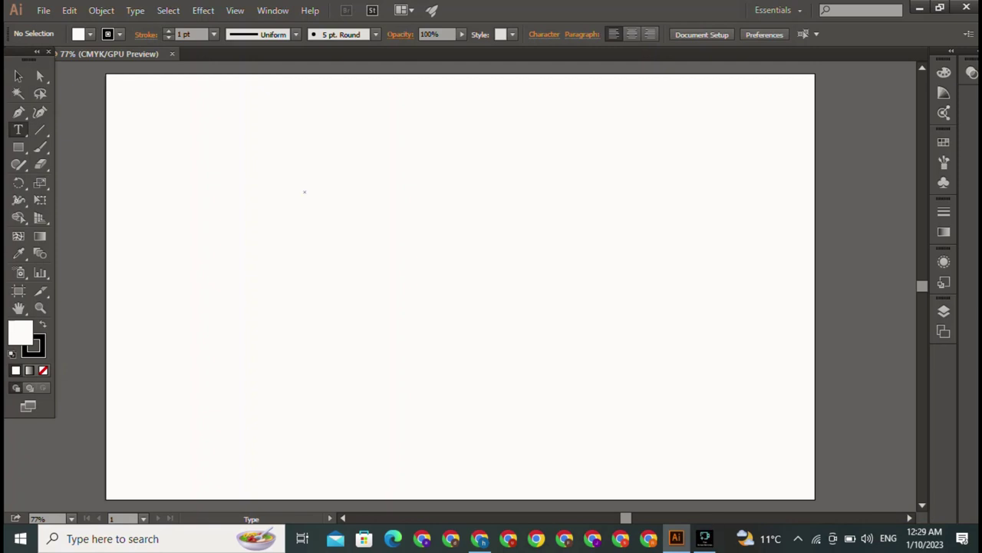
# Step: Discard a stray empty text object and set a type insertion point left of centre
pyautogui.click(306, 196)
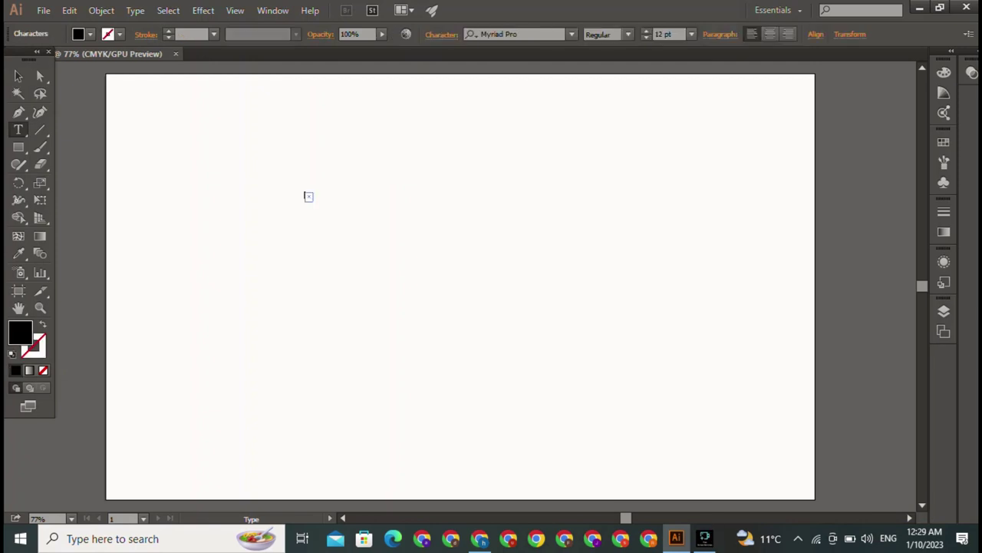
pyautogui.click(18, 76)
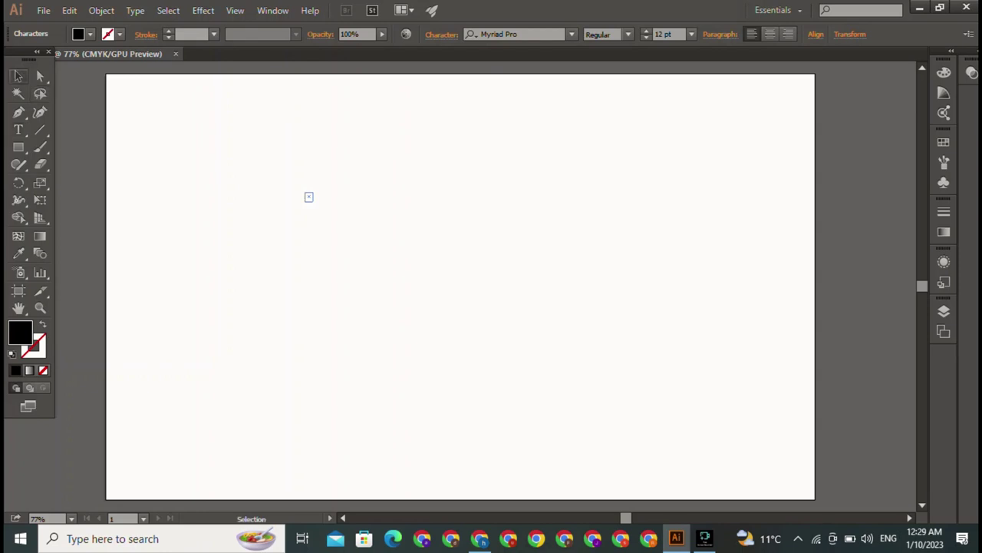
pyautogui.press('Delete')
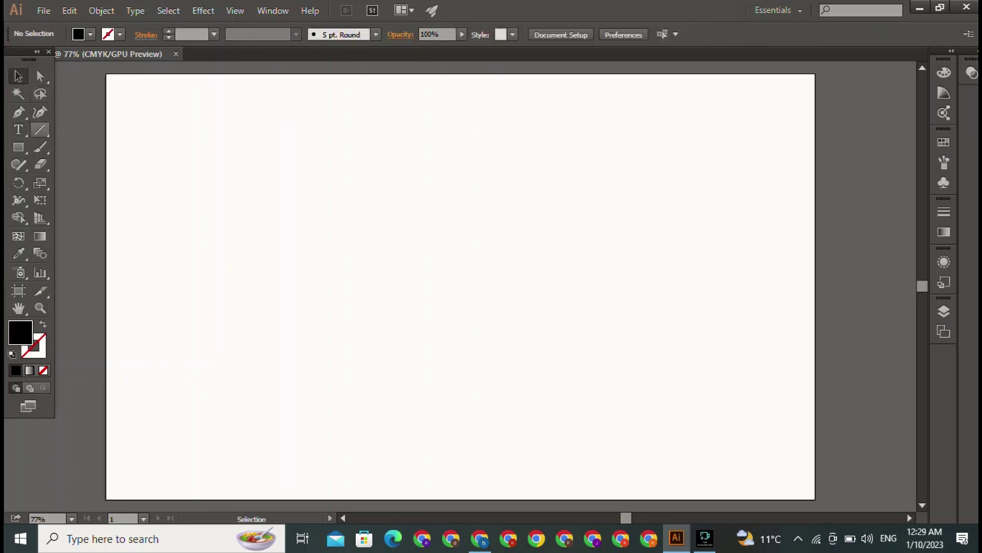
pyautogui.press('t')
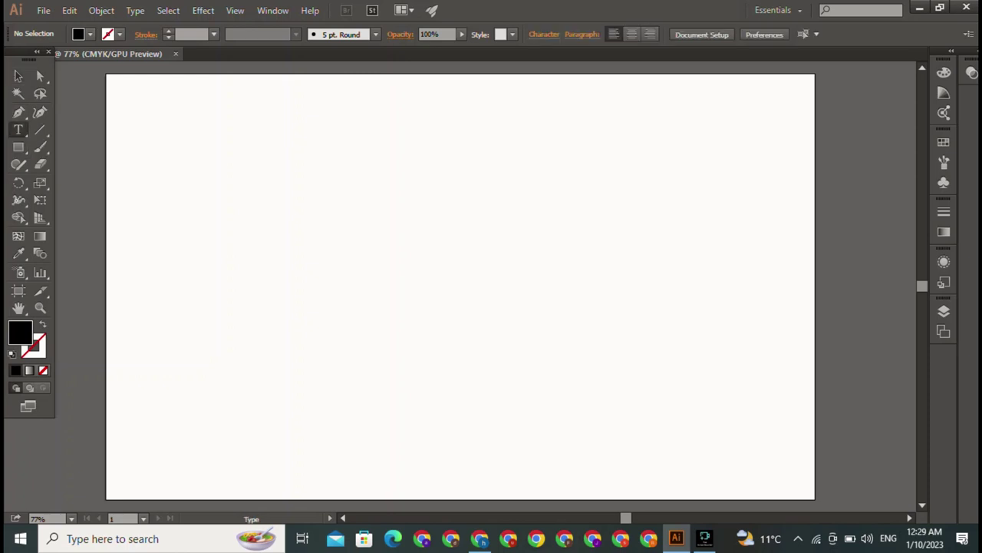
pyautogui.click(284, 199)
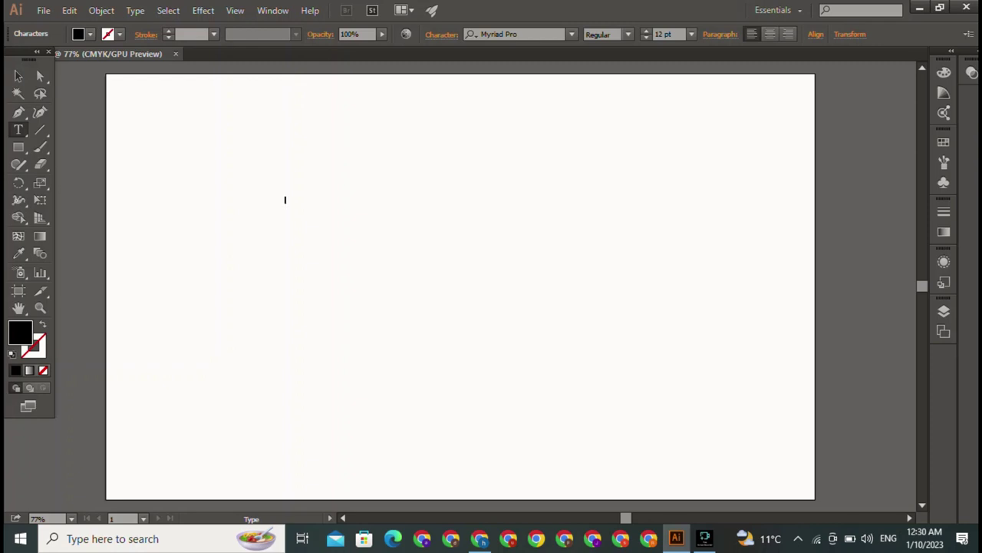
# Step: Type 'Faheem' and scale it up to about 139 pt
pyautogui.write('Fahee')
pyautogui.write('m')
pyautogui.press('Escape')
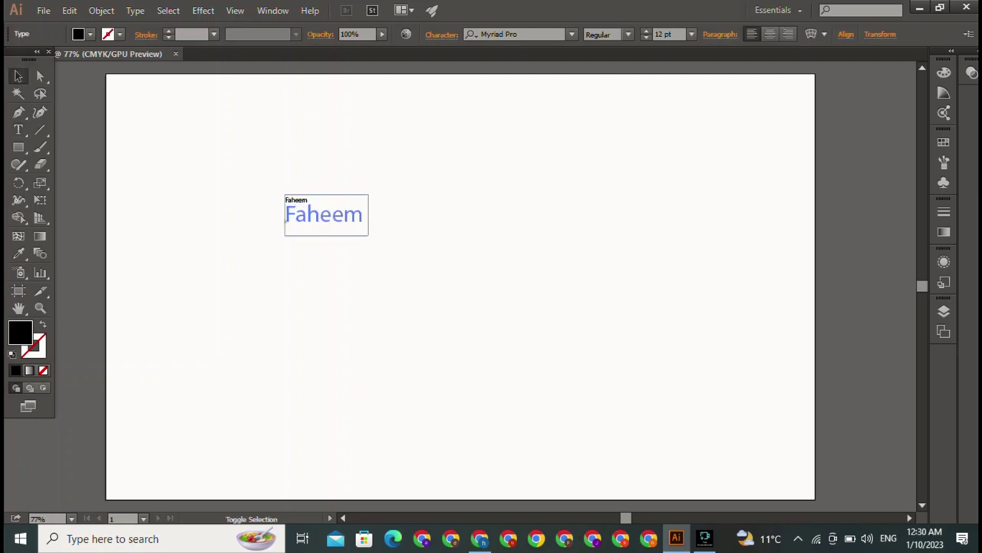
pyautogui.moveTo(311, 206); pyautogui.dragTo(558, 328)
pyautogui.click(168, 10)
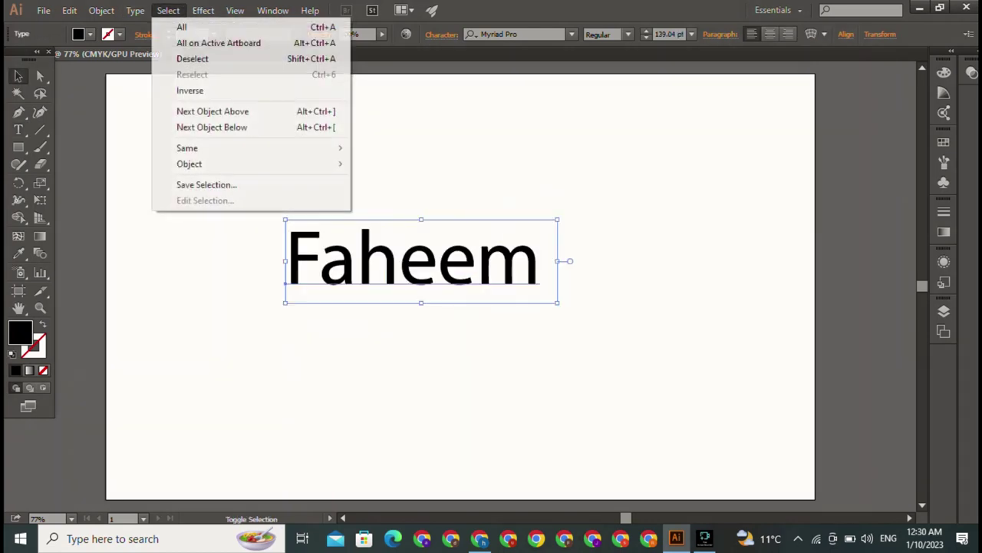
pyautogui.click(135, 11)
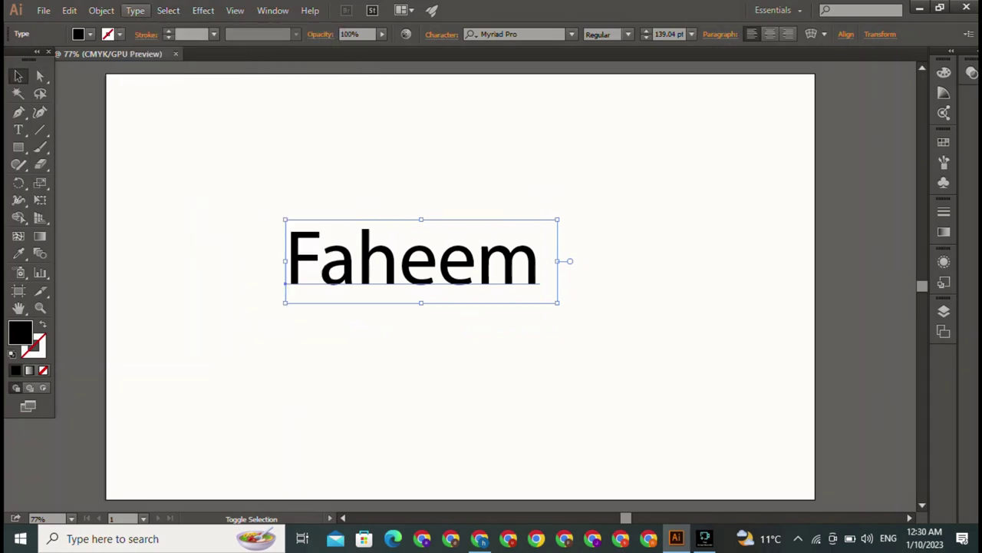
pyautogui.click(135, 11)
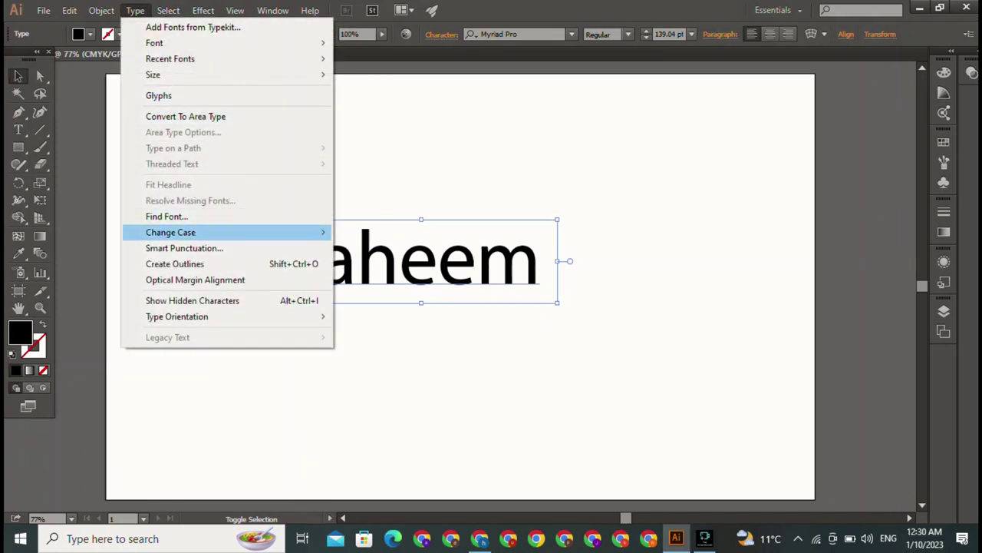
# Step: Apply UPPERCASE so the word reads FAHEEM, then switch to YouTube Studio in Chrome
pyautogui.moveTo(170, 232)
pyautogui.click(361, 232)
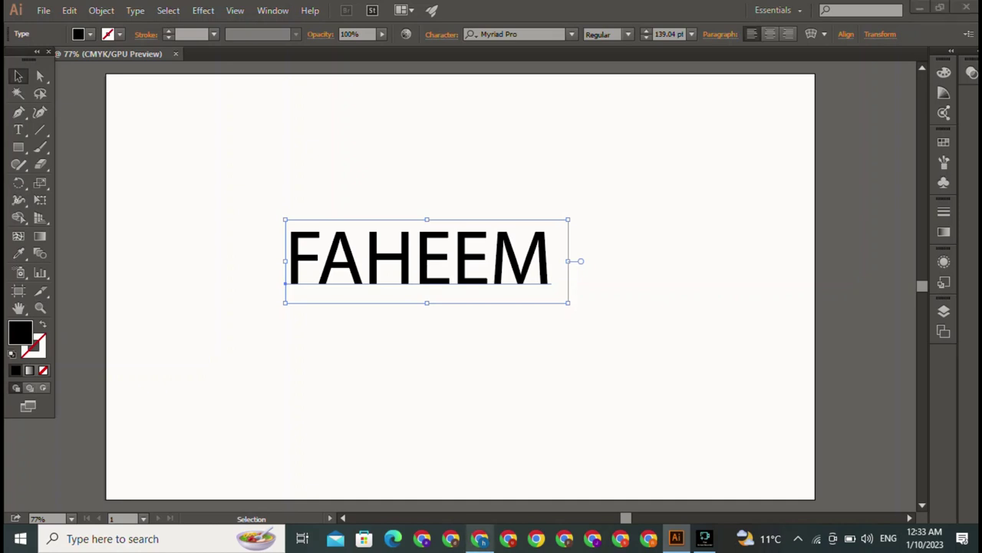
pyautogui.click(480, 539)
# Step: Scroll through the YouTube Studio uploads list, then return to the Illustrator artwork
pyautogui.click(705, 538)
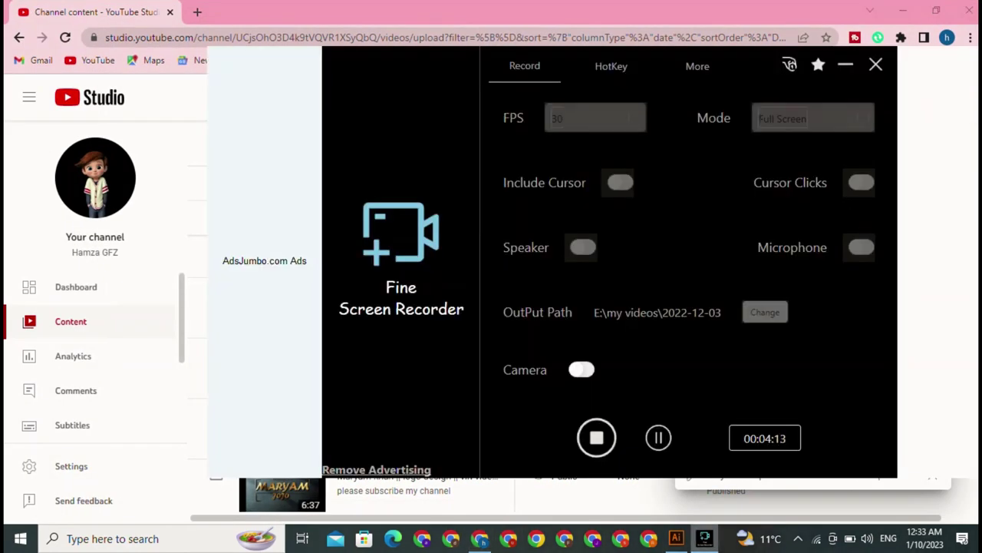
pyautogui.click(677, 538)
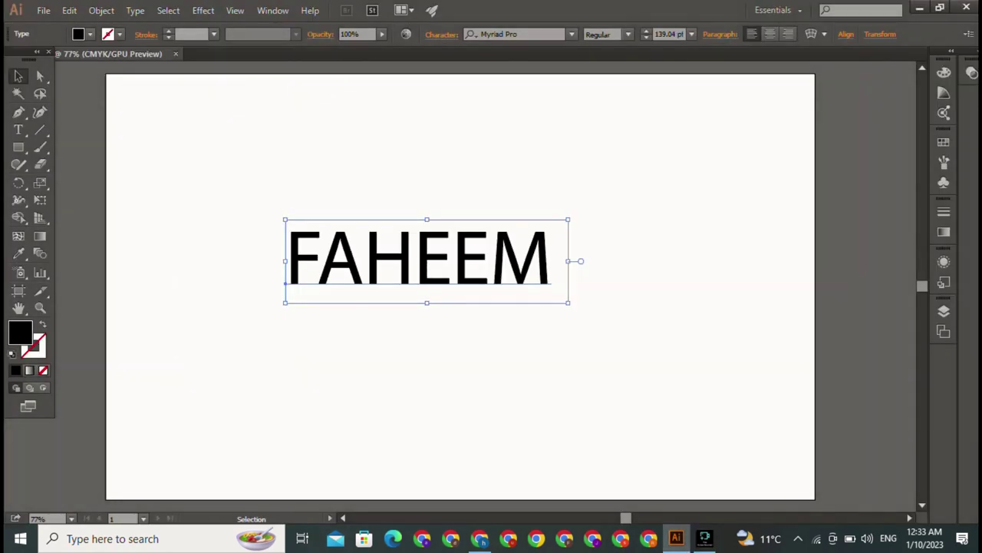
pyautogui.click(479, 538)
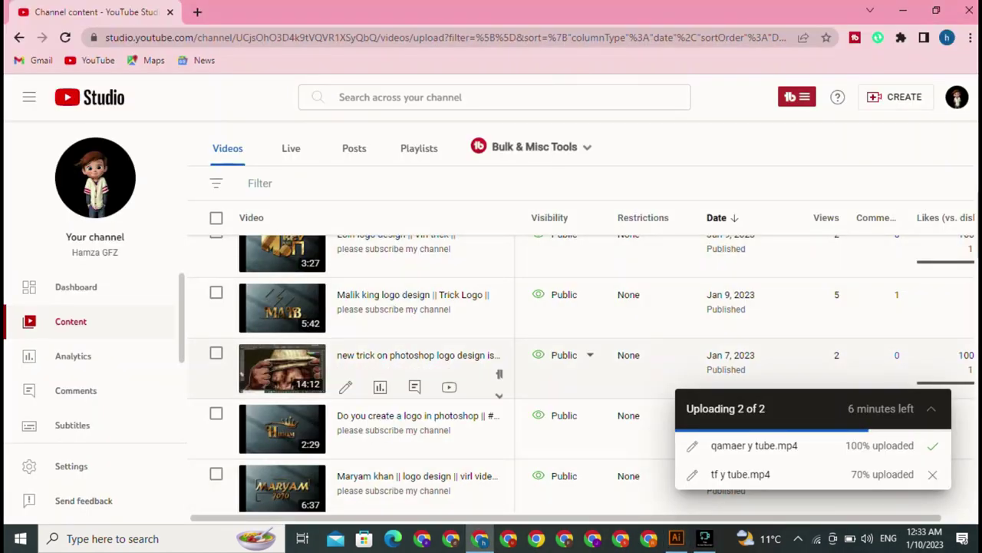
pyautogui.scroll(3, 499, 469)
pyautogui.scroll(3, 350, 381)
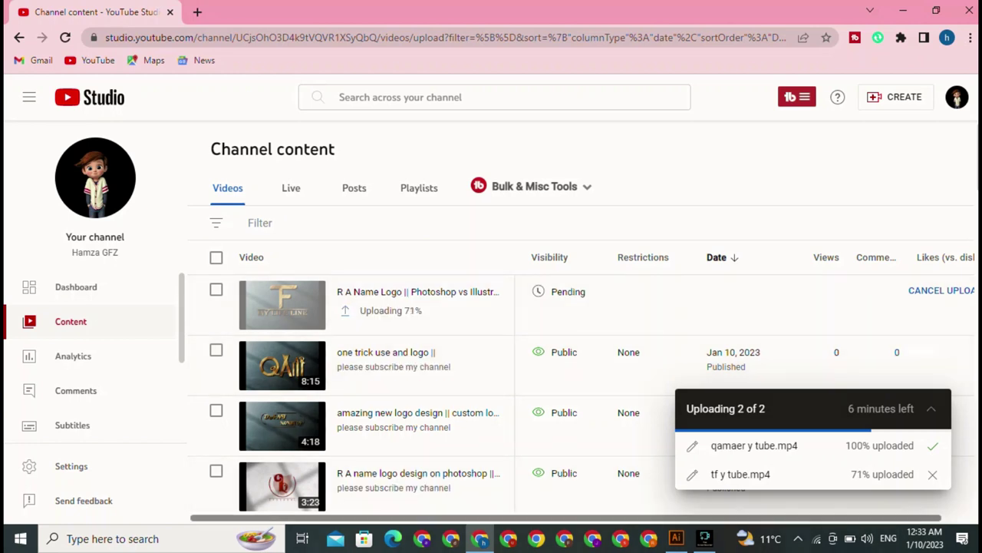
pyautogui.click(677, 538)
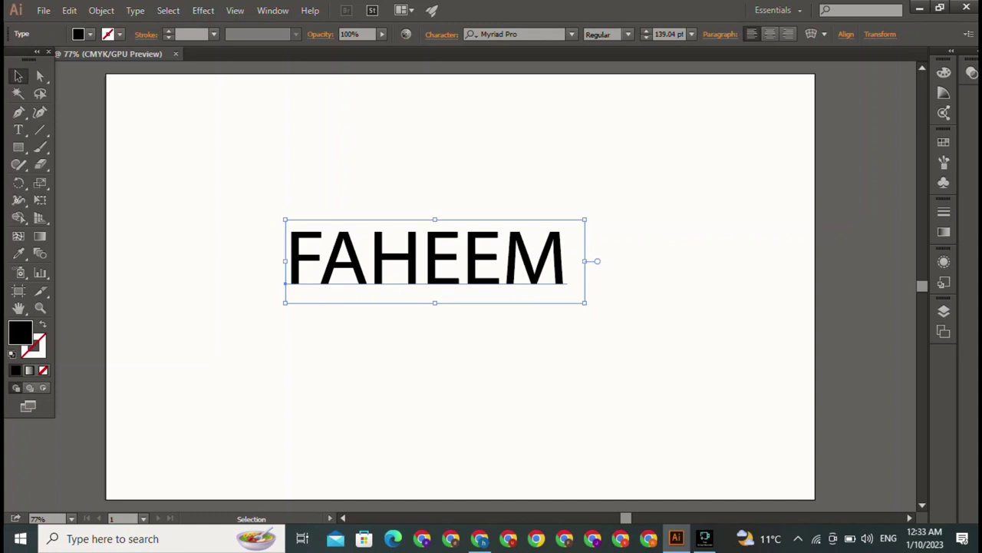
# Step: Change FAHEEM's font to Home Christmas Regular and deselect it
pyautogui.click(503, 34)
pyautogui.press('BackSpace')
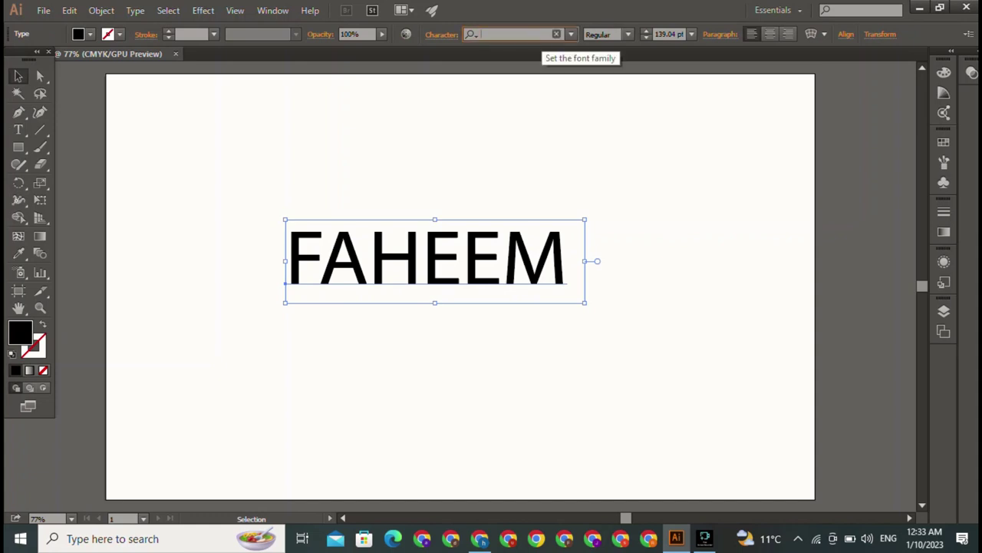
pyautogui.write('h')
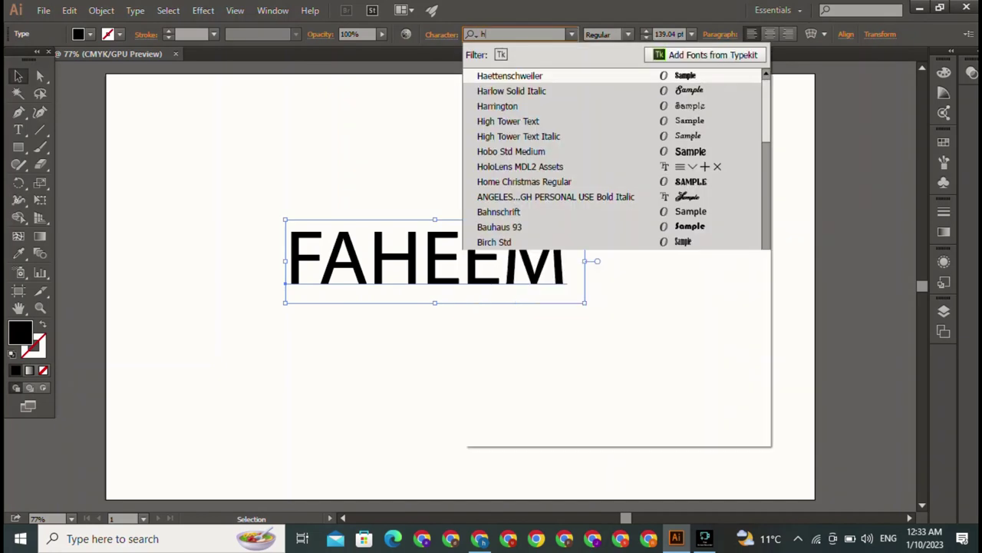
pyautogui.write('om')
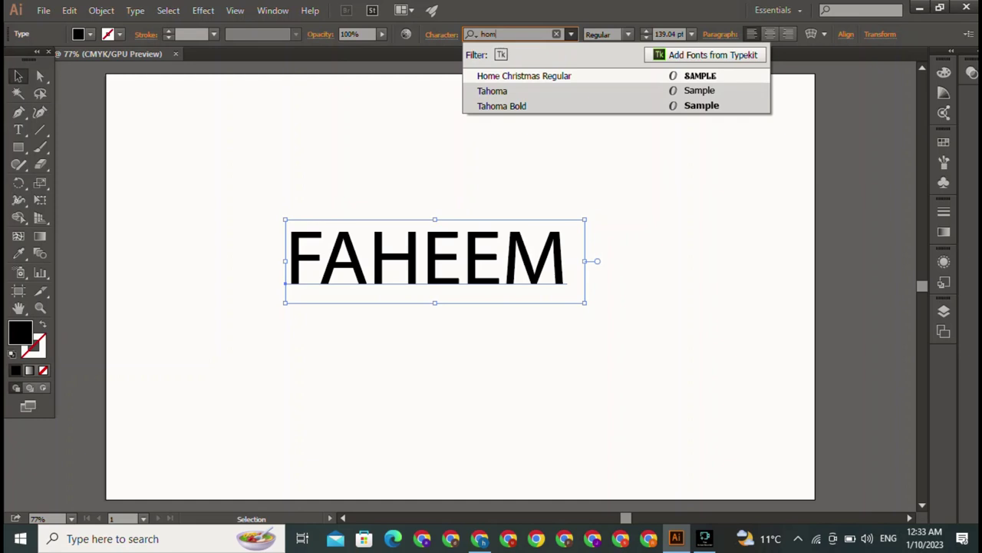
pyautogui.press('Return')
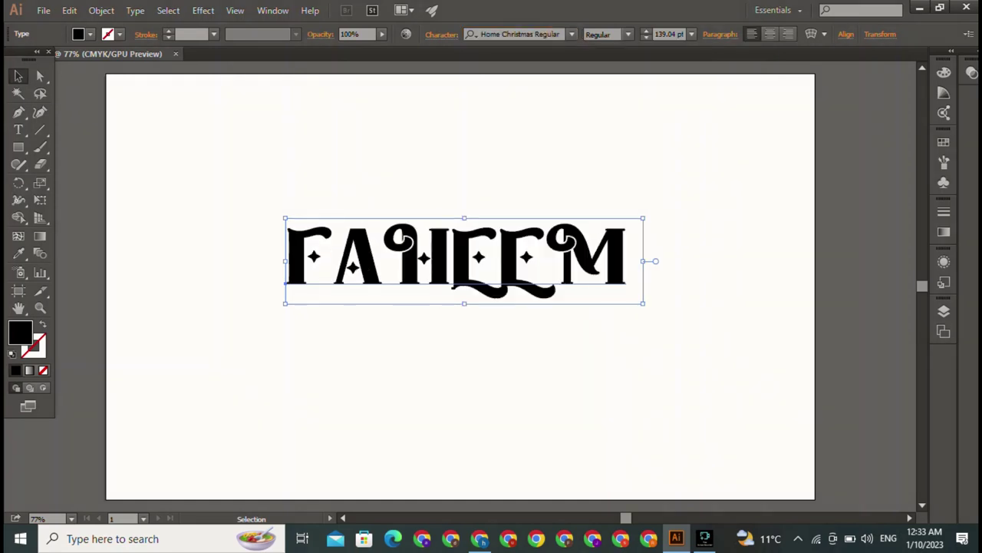
pyautogui.hotkey('ctrl', 'shift', 'a')
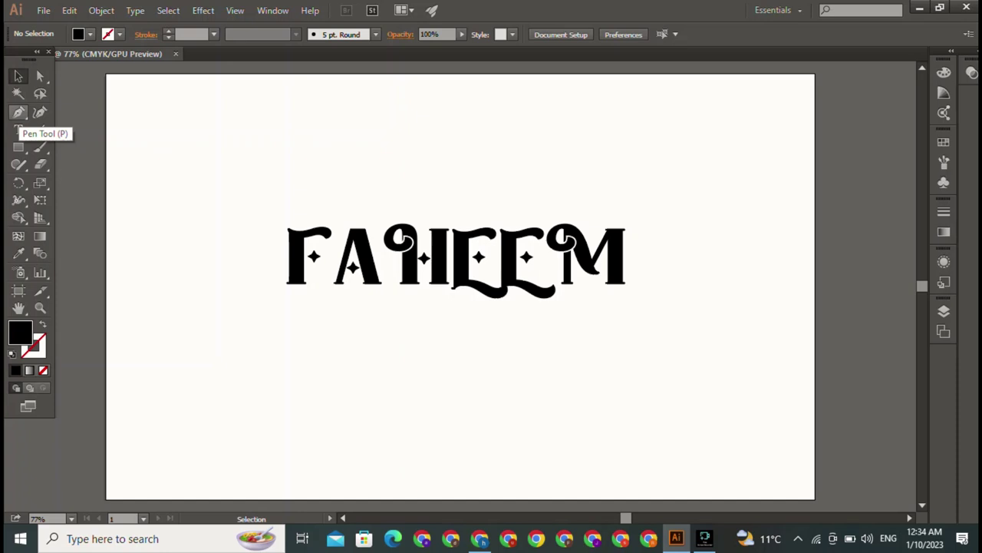
# Step: Show rulers, add an upper horizontal guide, and shrink FAHEEM to about 58 pt
pyautogui.hotkey('ctrl', 'r')
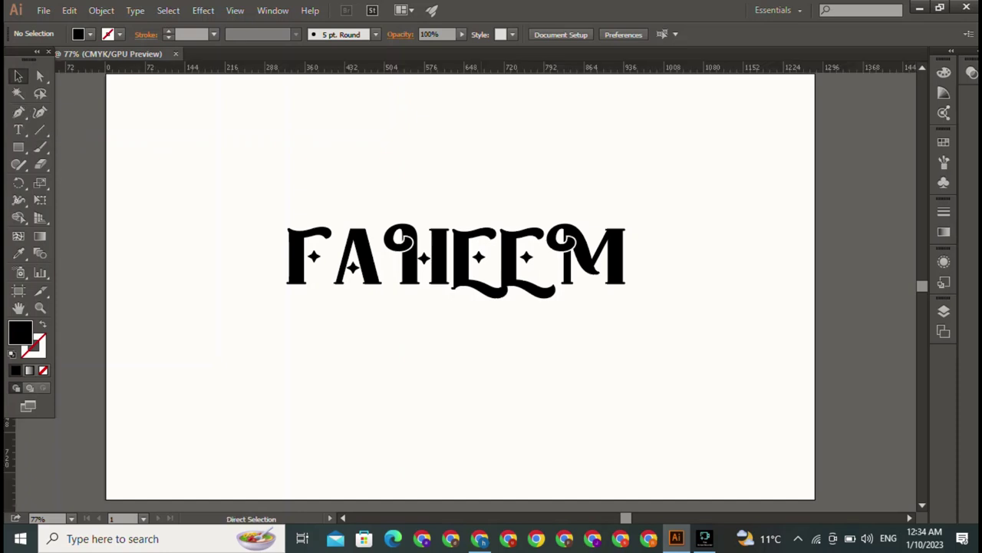
pyautogui.moveTo(208, 67); pyautogui.dragTo(207, 167)
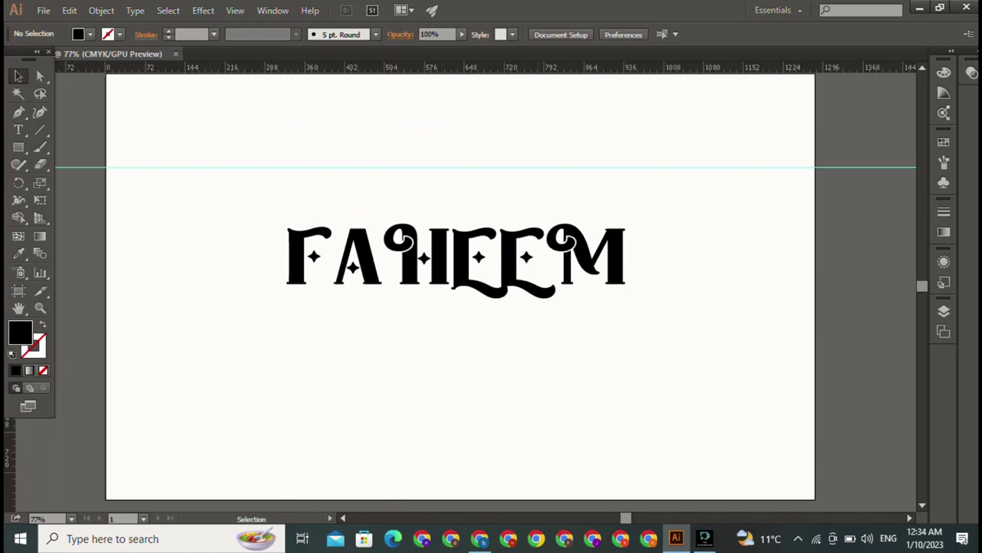
pyautogui.click(453, 261)
pyautogui.moveTo(642, 218); pyautogui.dragTo(436, 268)
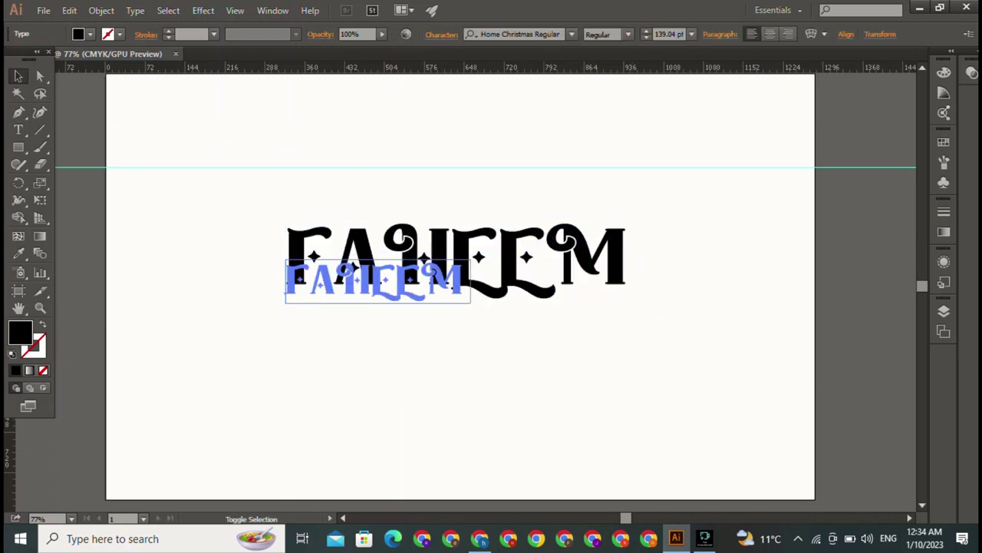
pyautogui.moveTo(361, 286)
pyautogui.mouseDown()
pyautogui.moveTo(771, 111)
pyautogui.moveTo(770, 102)
pyautogui.mouseUp()
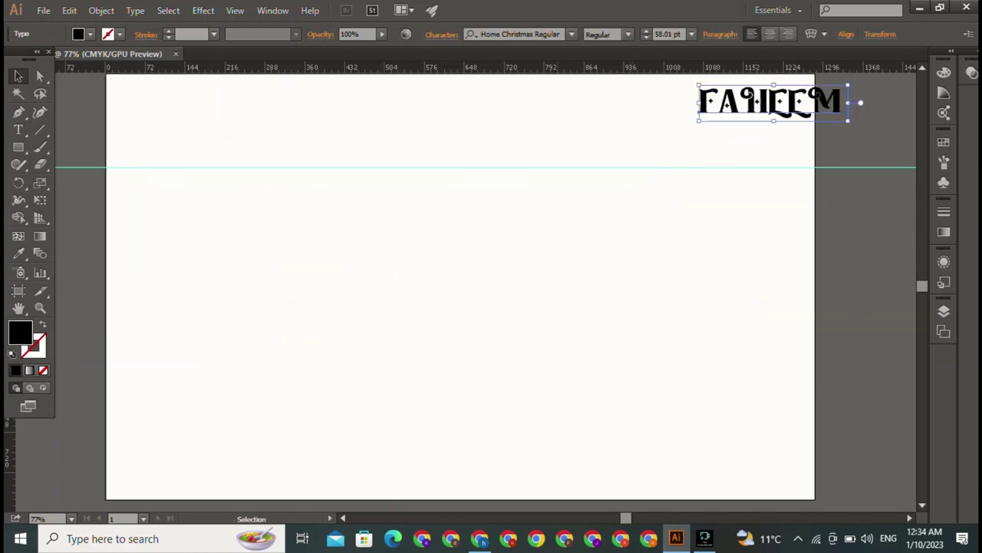
pyautogui.click(449, 159)
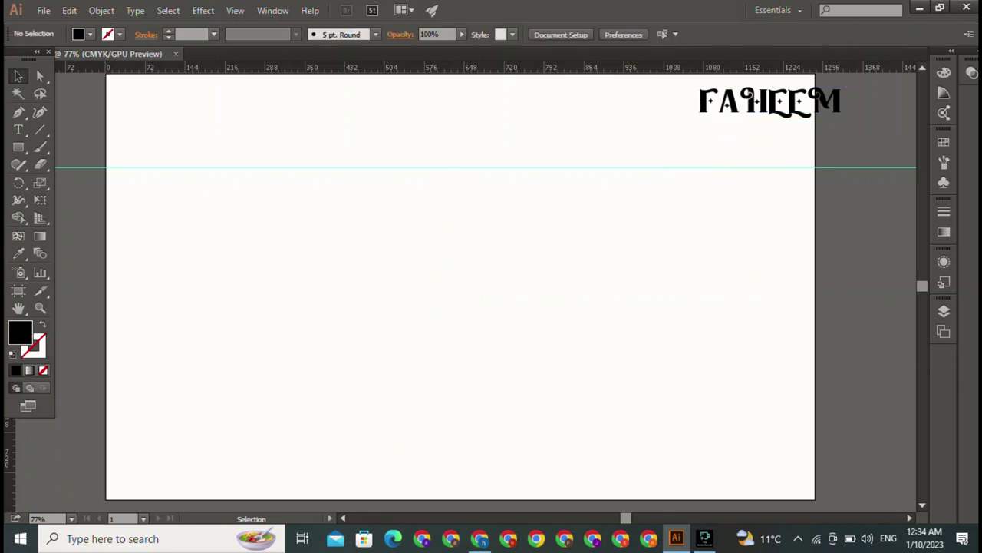
# Step: Add left and right vertical guides plus a lower horizontal guide, then centre FAHEEM between them
pyautogui.moveTo(6, 268); pyautogui.dragTo(329, 269)
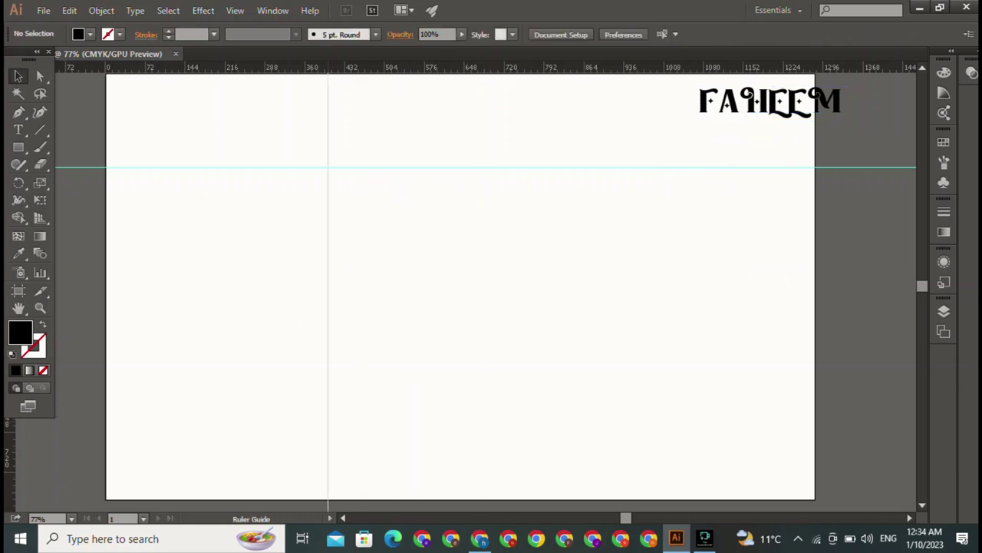
pyautogui.moveTo(7, 269); pyautogui.dragTo(603, 268)
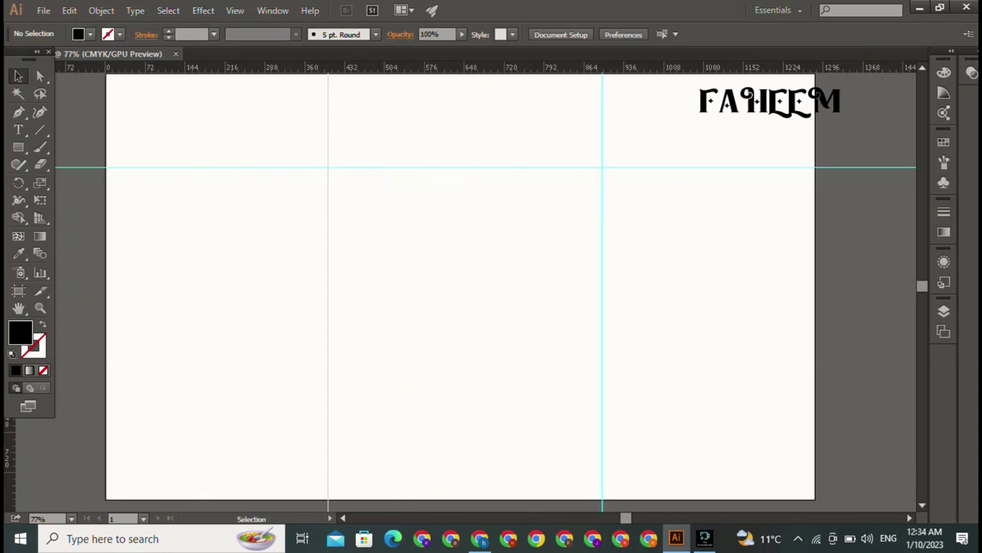
pyautogui.moveTo(461, 67); pyautogui.dragTo(460, 379)
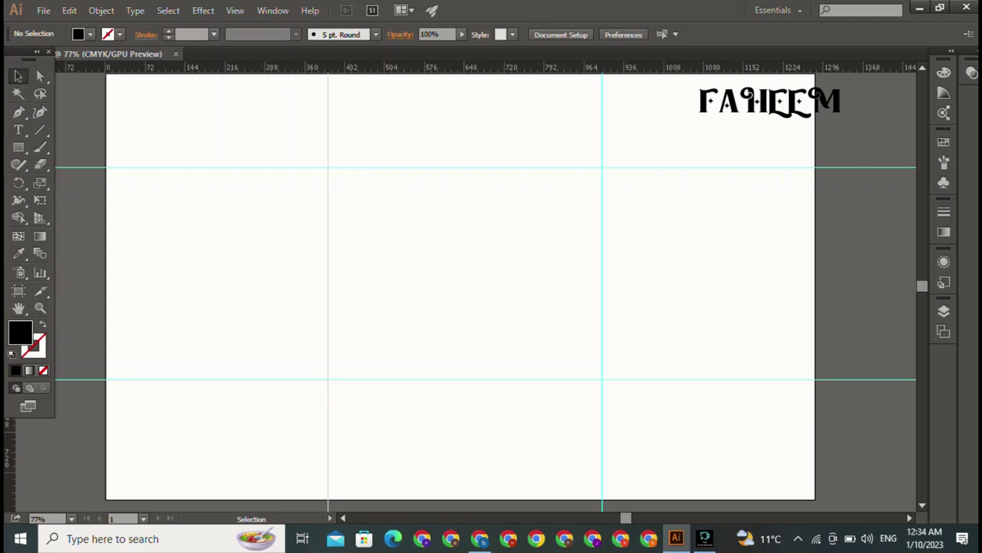
pyautogui.moveTo(718, 92); pyautogui.dragTo(425, 261)
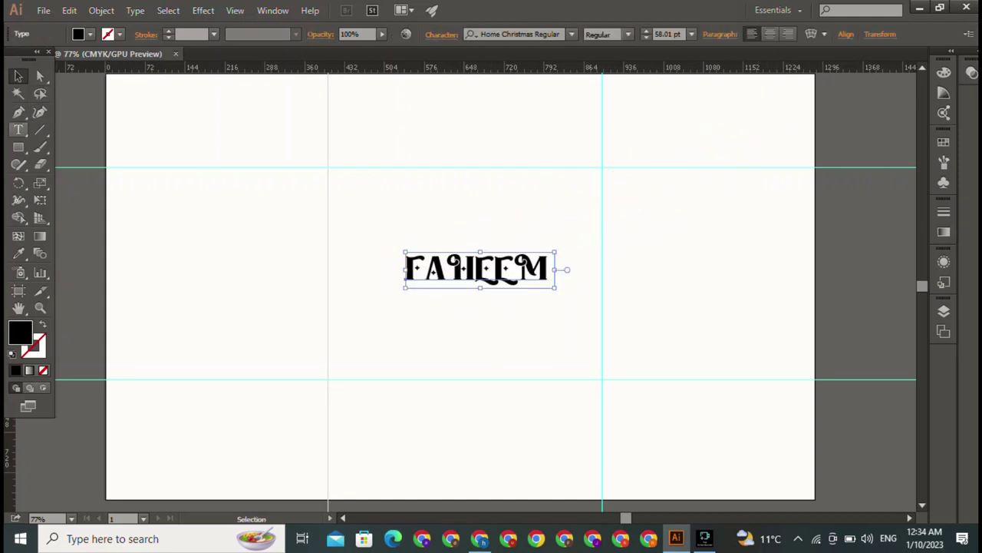
# Step: Draw a rectangle over the central guide box with no fill
pyautogui.click(18, 147)
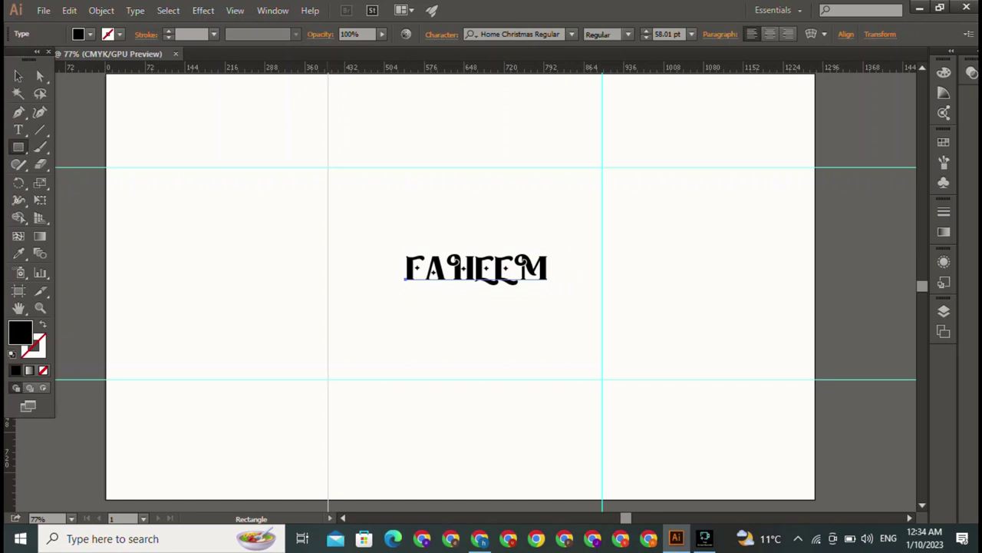
pyautogui.moveTo(328, 168)
pyautogui.mouseDown()
pyautogui.moveTo(633, 388)
pyautogui.moveTo(602, 378)
pyautogui.mouseUp()
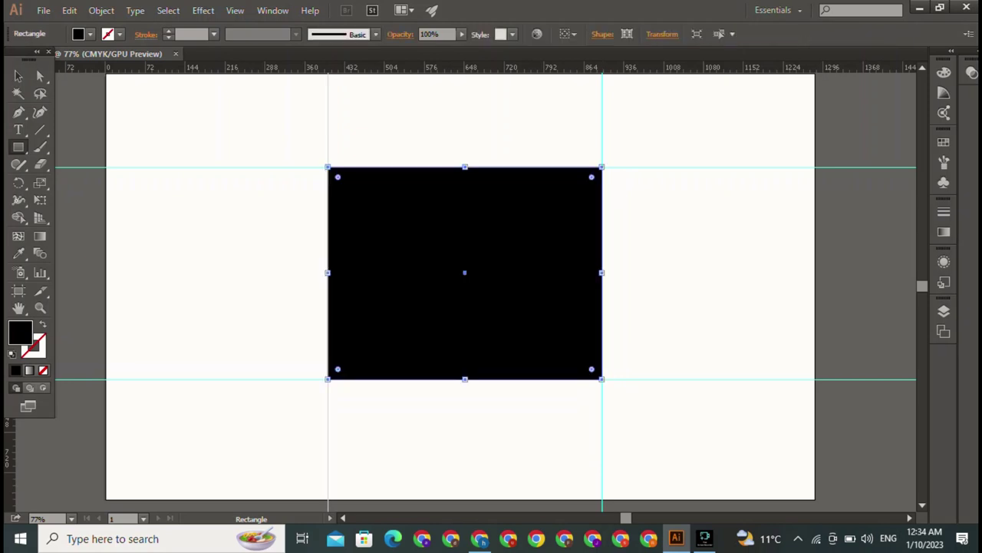
pyautogui.click(91, 34)
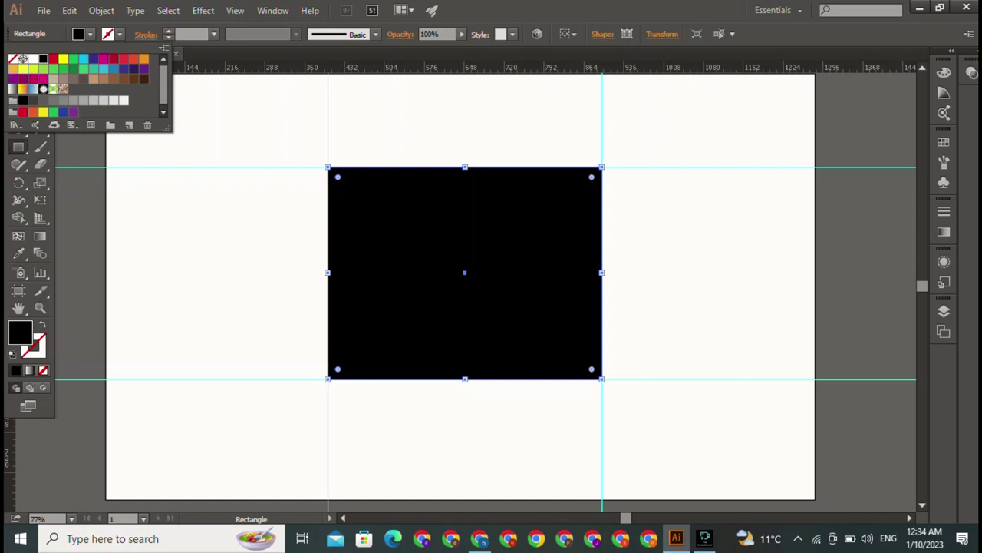
pyautogui.click(13, 59)
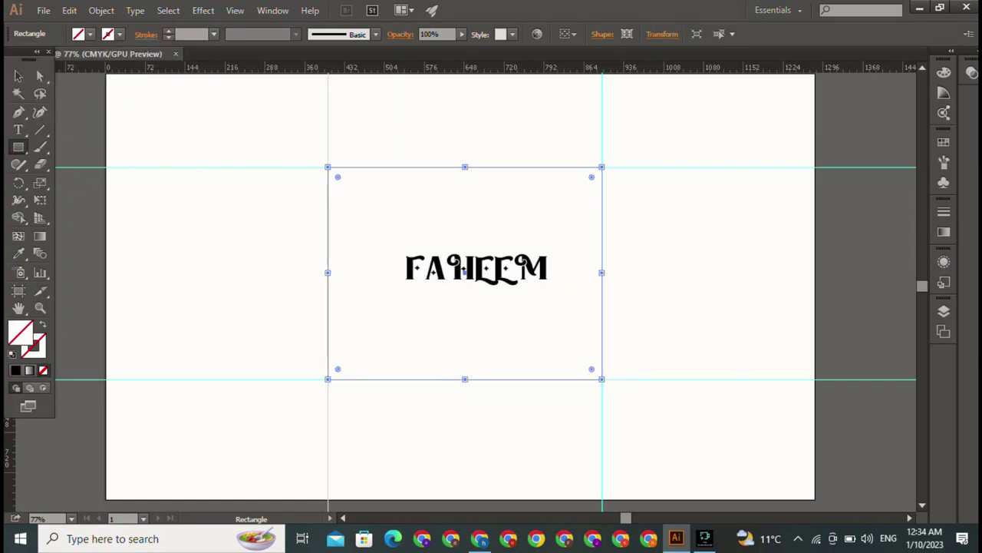
# Step: Give the rectangle a 2 pt black stroke
pyautogui.click(120, 33)
pyautogui.click(43, 59)
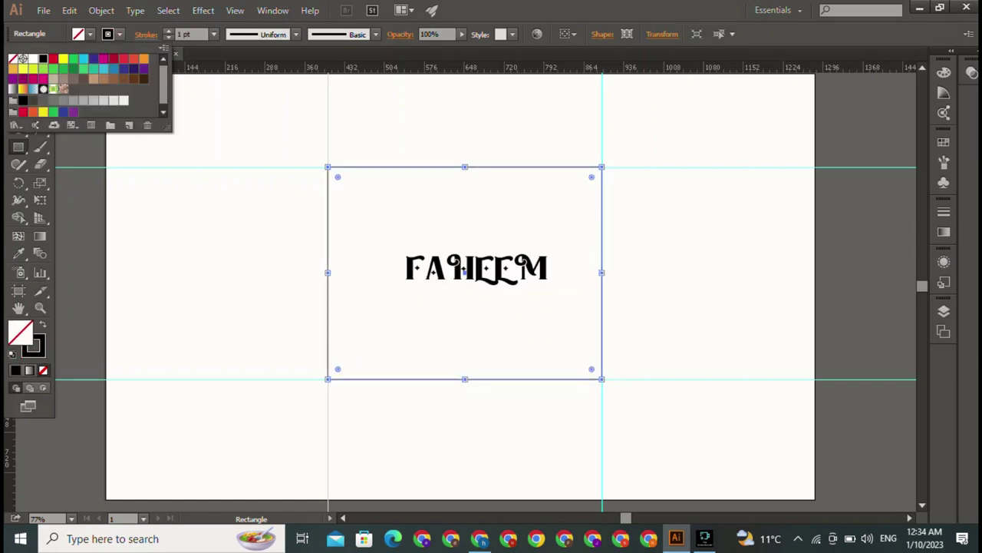
pyautogui.click(168, 31)
pyautogui.click(168, 31)
pyautogui.click(464, 272)
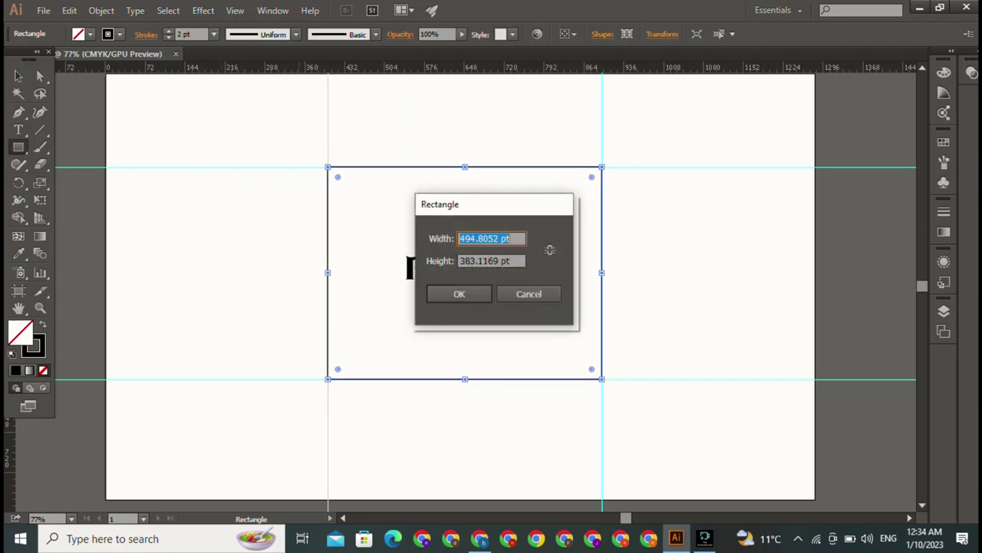
pyautogui.click(528, 293)
# Step: Apply the lens-shaped Variable Width Profile to the frame's outline
pyautogui.press('v')
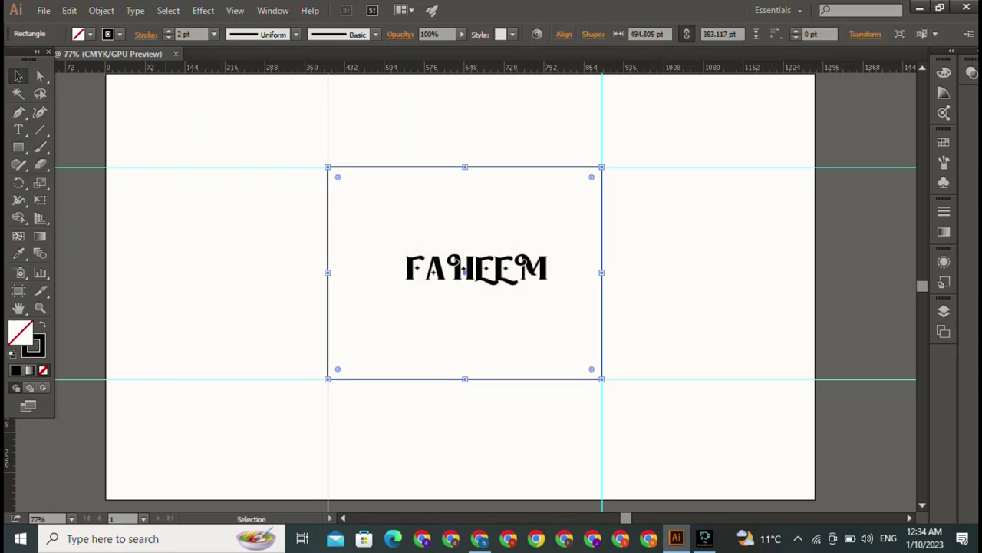
pyautogui.click(295, 33)
pyautogui.click(250, 80)
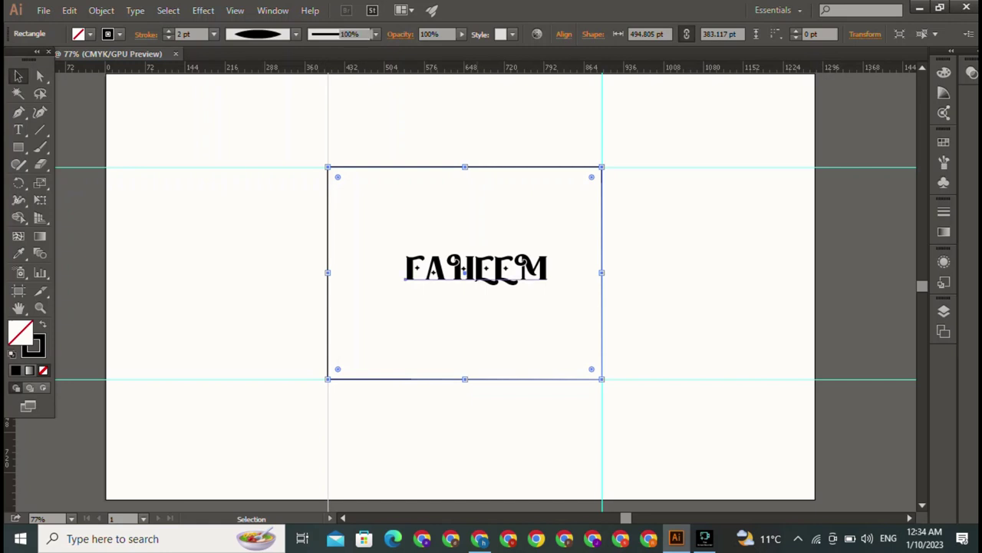
pyautogui.click(476, 269)
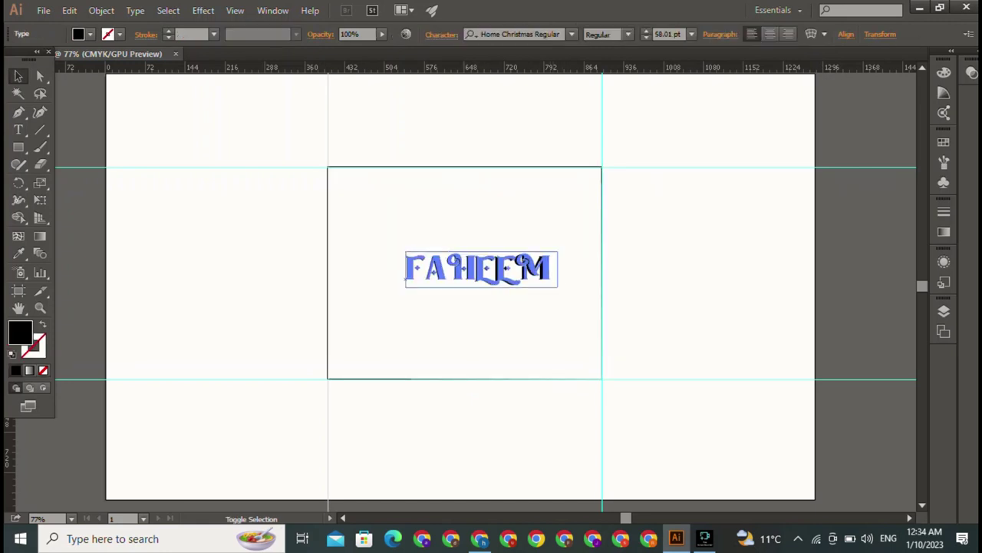
# Step: Scale FAHEEM up to about 93.5 pt and raise it slightly in the frame
pyautogui.moveTo(554, 252); pyautogui.dragTo(608, 239)
pyautogui.moveTo(499, 264)
pyautogui.mouseDown()
pyautogui.moveTo(431, 251)
pyautogui.moveTo(453, 253)
pyautogui.mouseUp()
pyautogui.moveTo(571, 253); pyautogui.dragTo(591, 251)
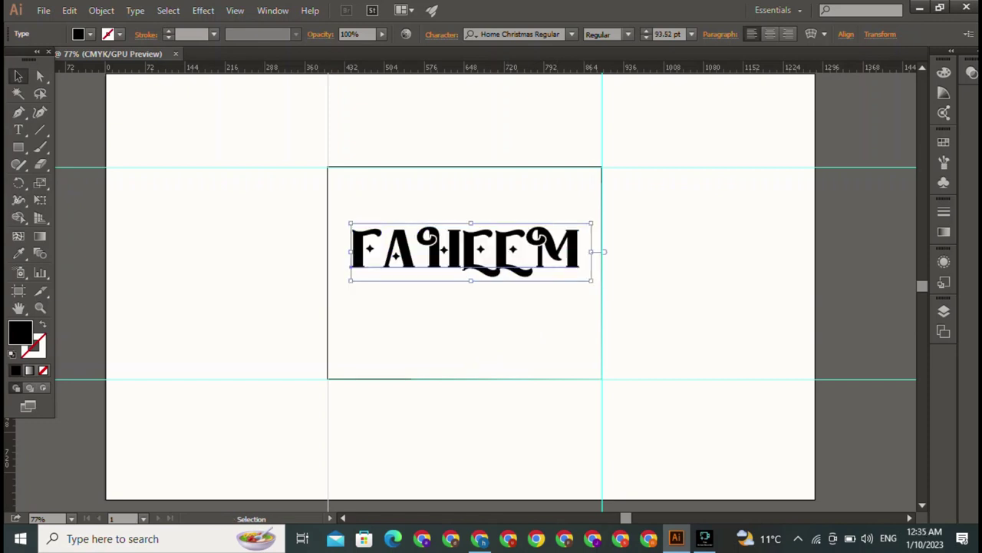
pyautogui.moveTo(461, 253)
pyautogui.mouseDown()
pyautogui.moveTo(461, 230)
pyautogui.moveTo(460, 259)
pyautogui.mouseUp()
pyautogui.hotkey('ctrl', 'shift', 'a')
pyautogui.press('p')
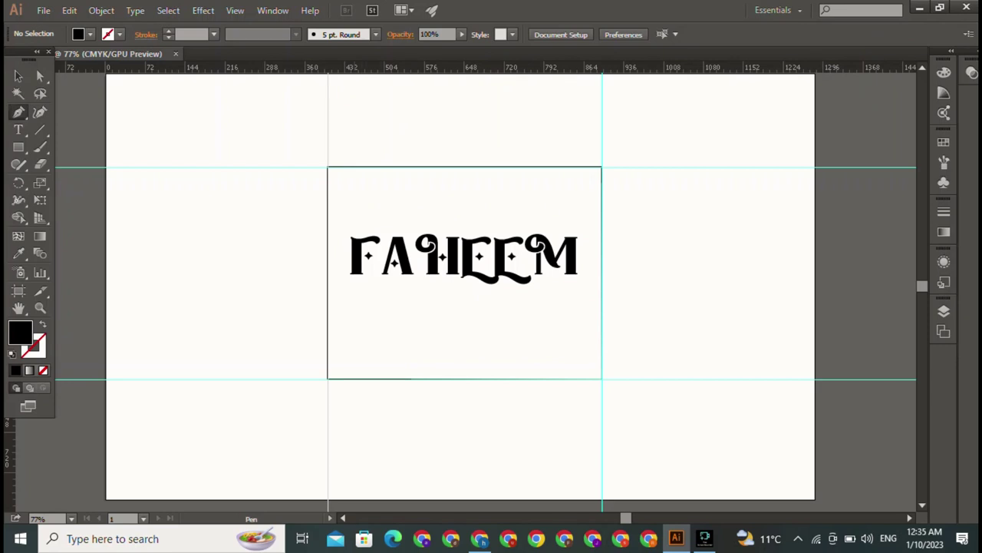
# Step: Draw a straight horizontal line under FAHEEM from its left to right end
pyautogui.click(353, 287)
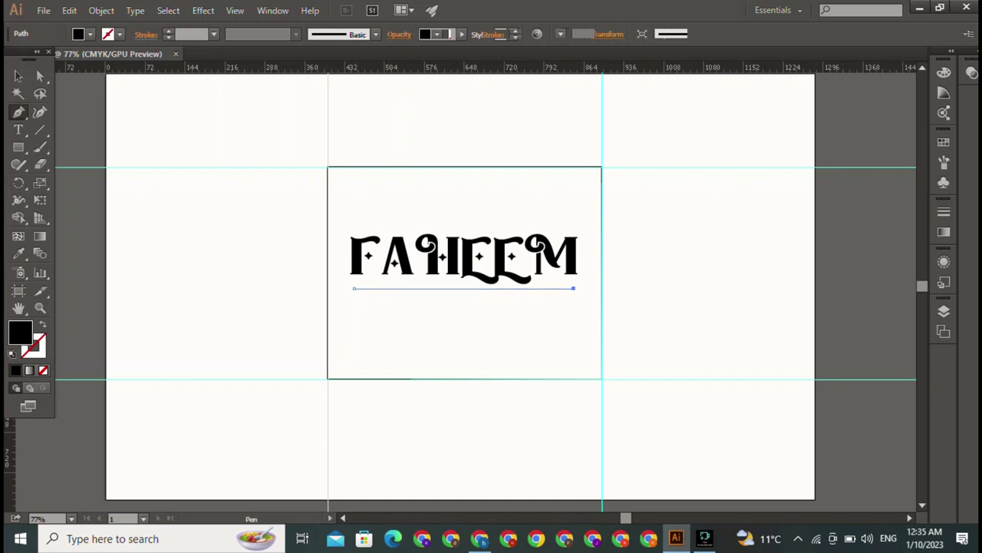
pyautogui.click(574, 288)
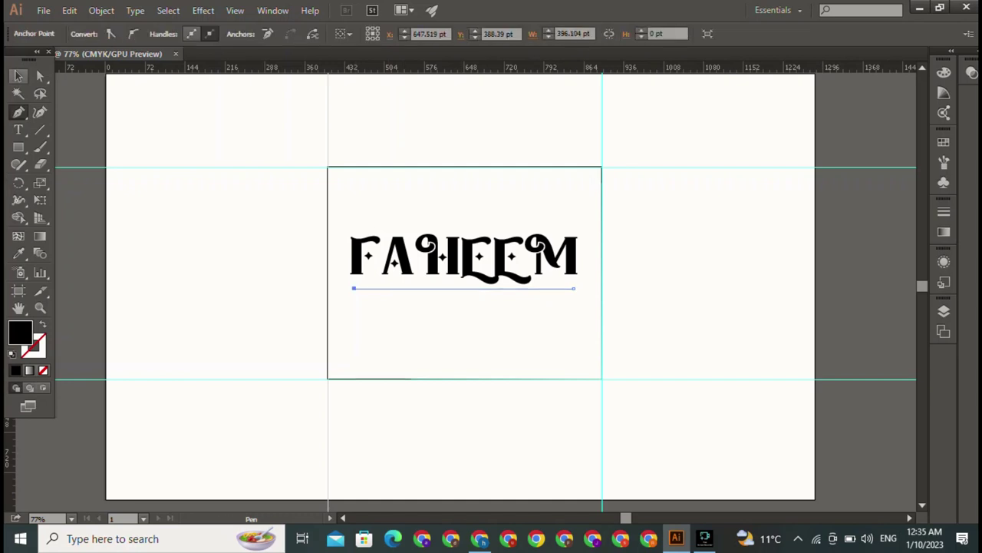
pyautogui.press('v')
pyautogui.hotkey('ctrl', 'shift', 'a')
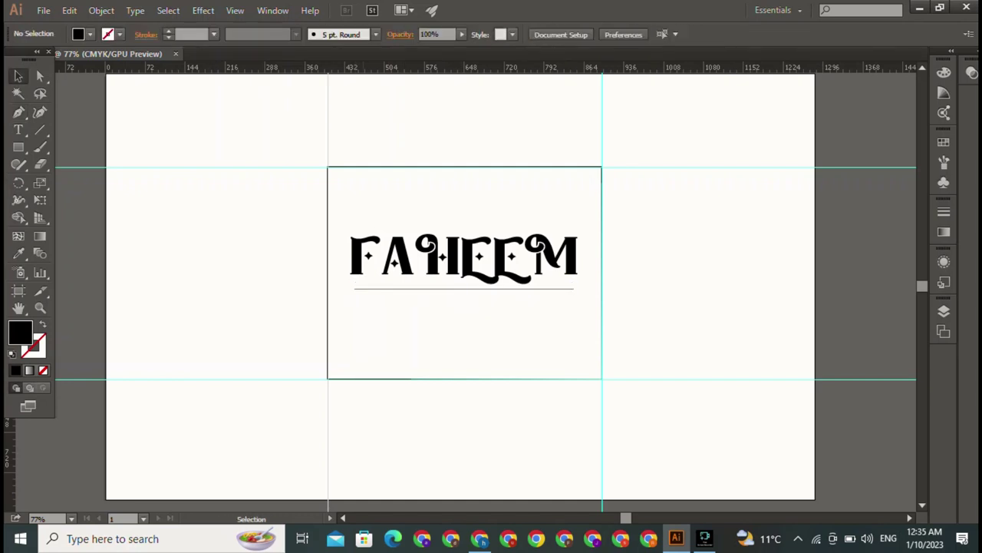
pyautogui.click(463, 288)
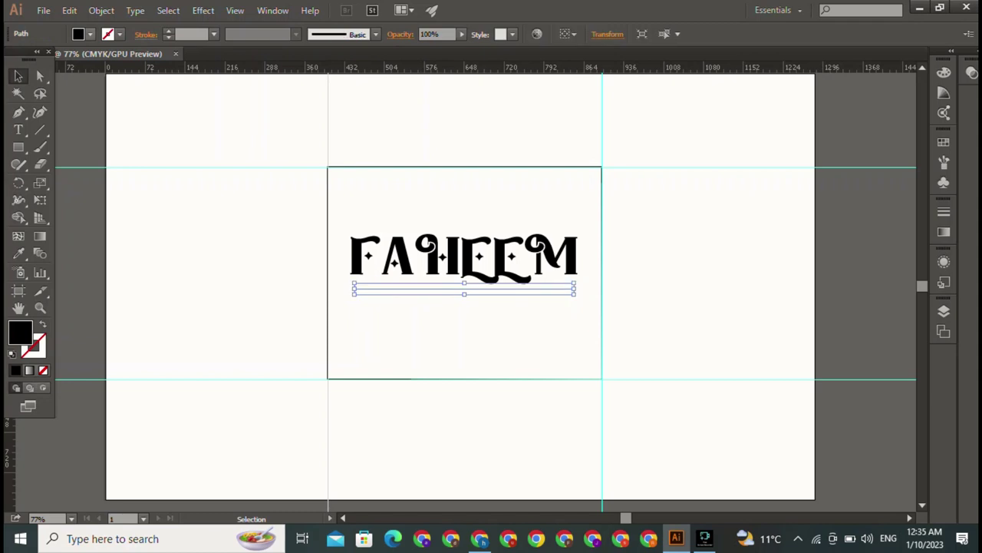
# Step: Give the line no fill and a 4 pt black stroke
pyautogui.click(89, 33)
pyautogui.click(14, 59)
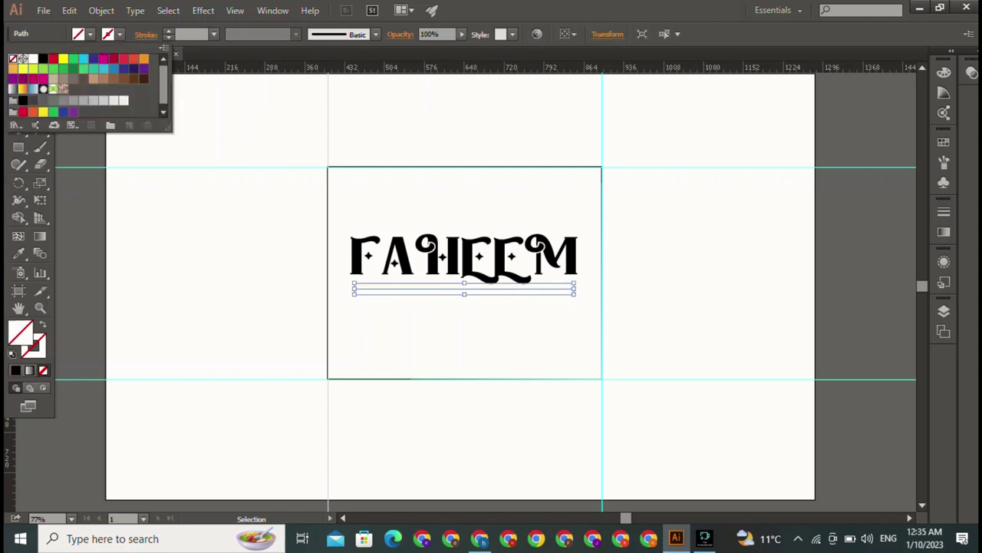
pyautogui.click(120, 34)
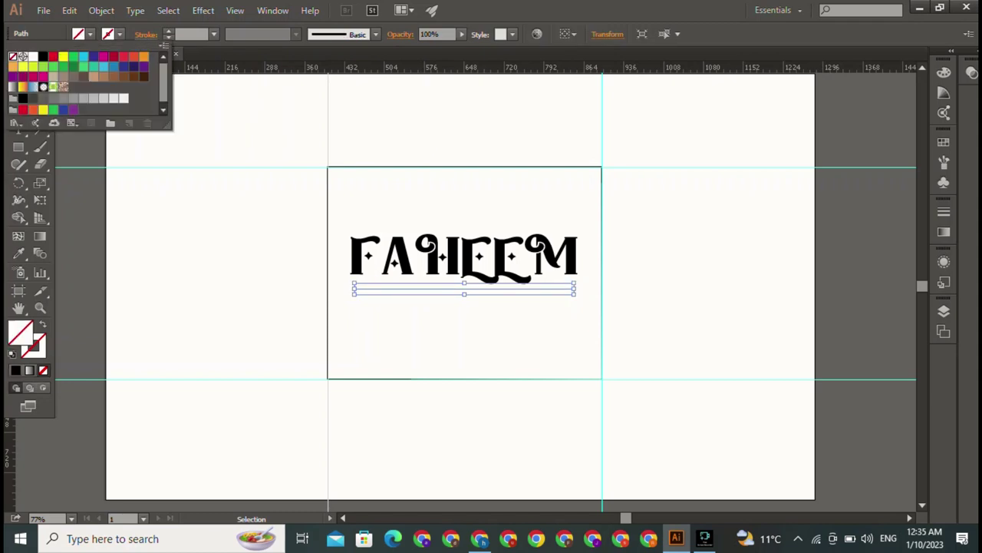
pyautogui.click(43, 56)
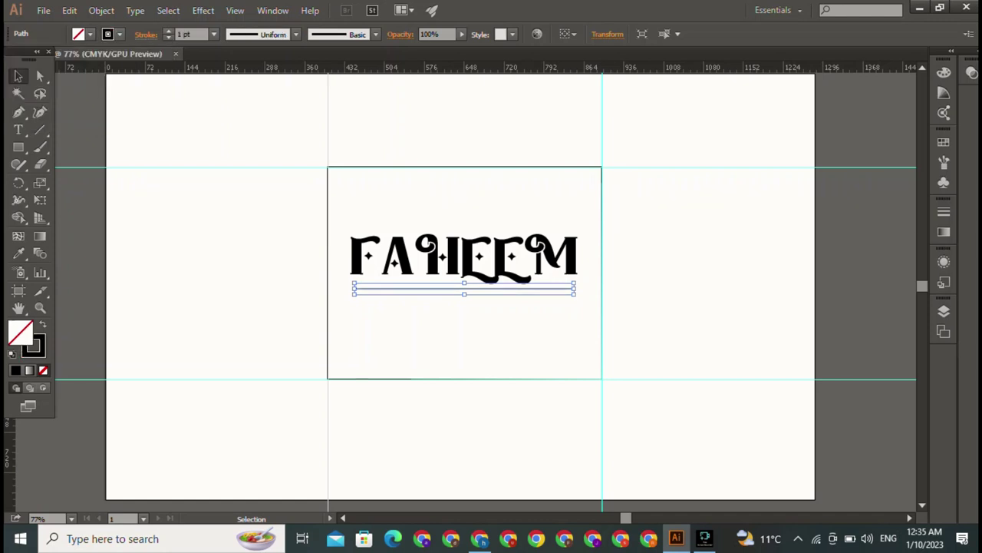
pyautogui.click(168, 31)
pyautogui.click(168, 30)
pyautogui.click(168, 31)
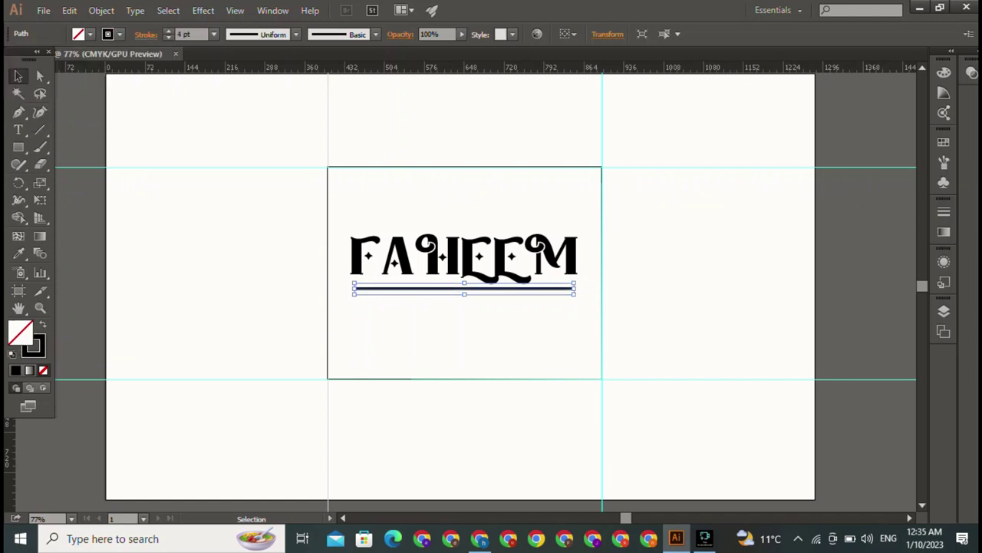
# Step: Apply a width profile to the line, ending with the pinched taper pointed at both ends
pyautogui.click(295, 34)
pyautogui.click(257, 107)
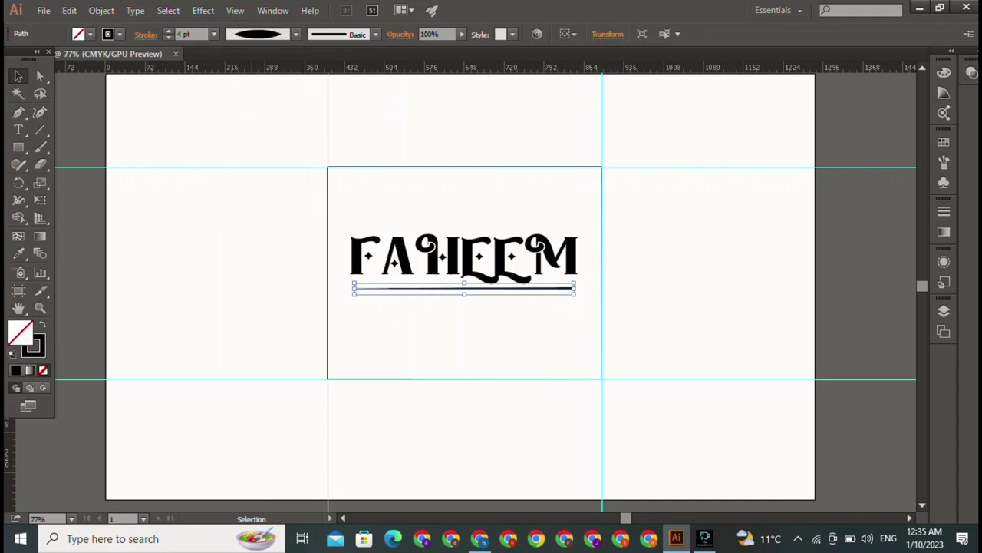
pyautogui.hotkey('ctrl', 'shift', 'a')
pyautogui.click(463, 288)
pyautogui.click(295, 34)
pyautogui.click(257, 165)
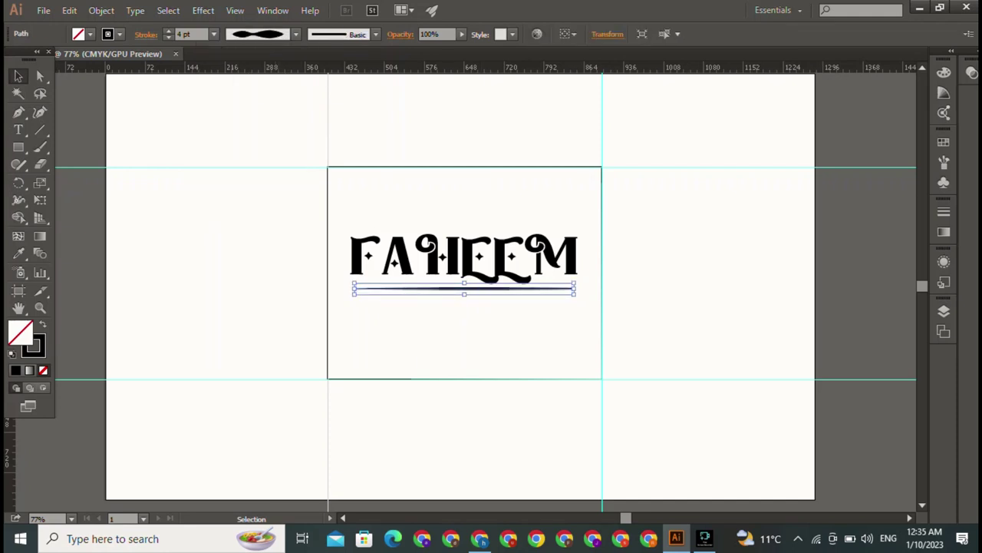
pyautogui.hotkey('ctrl', 'shift', 'a')
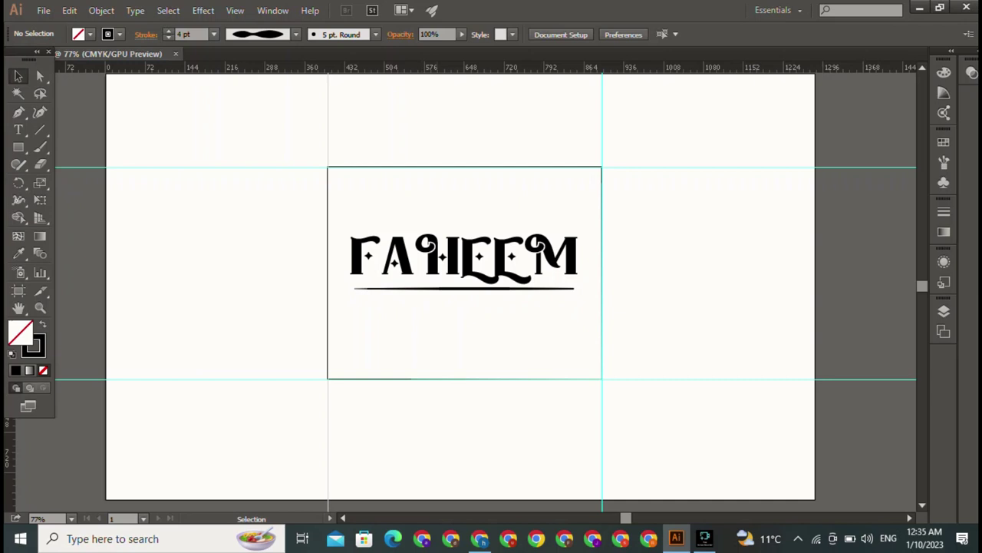
pyautogui.press('t')
# Step: Add a small WRITES caption and place it beneath the underline's right end
pyautogui.click(145, 115)
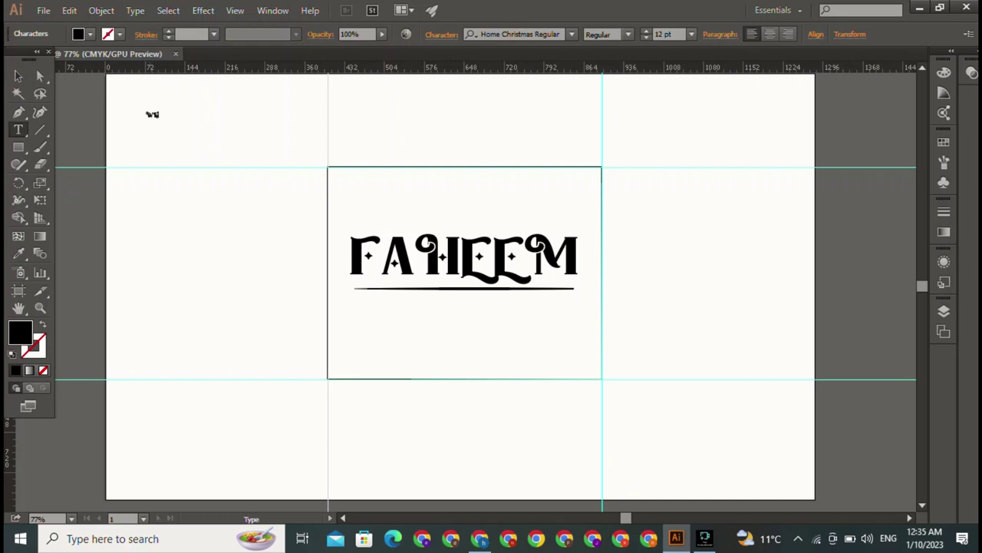
pyautogui.write('er')
pyautogui.write('t')
pyautogui.write('R')
pyautogui.press('Escape')
pyautogui.press('Escape')
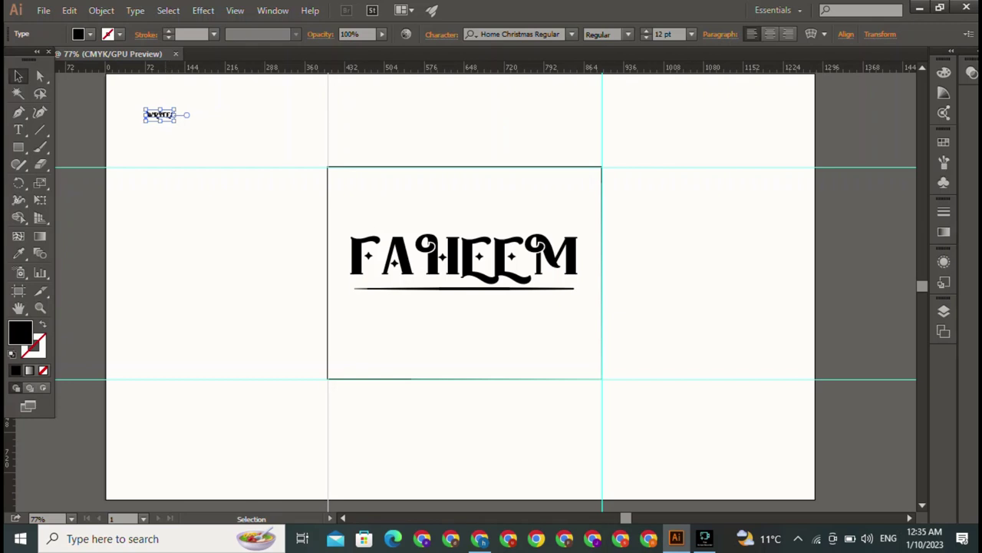
pyautogui.moveTo(160, 115)
pyautogui.mouseDown()
pyautogui.moveTo(551, 299)
pyautogui.moveTo(593, 284)
pyautogui.moveTo(550, 299)
pyautogui.mouseUp()
pyautogui.hotkey('ctrl', 'shift', 'a')
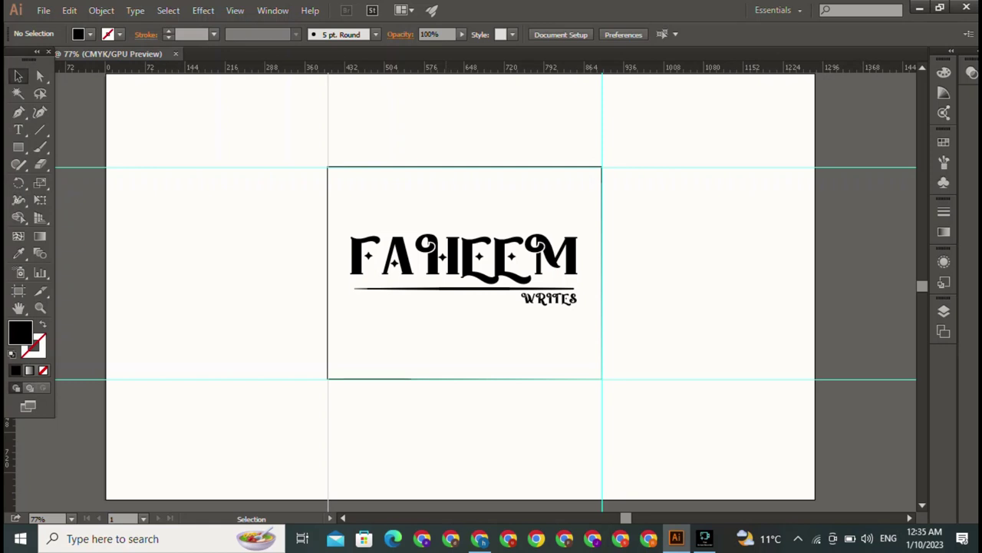
# Step: Nudge the frame slightly left and reposition the left-side stripe groups
pyautogui.click(410, 378)
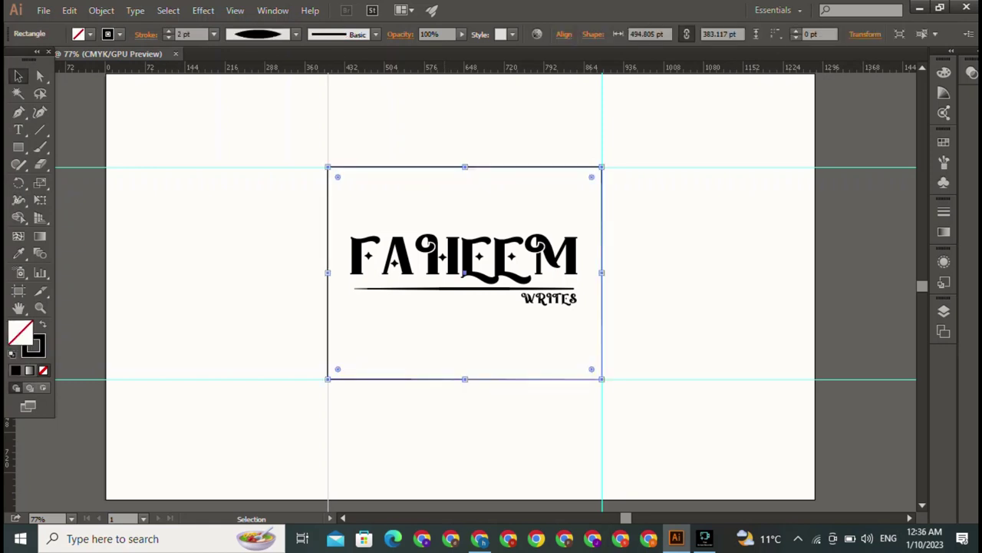
pyautogui.moveTo(410, 378); pyautogui.dragTo(403, 378)
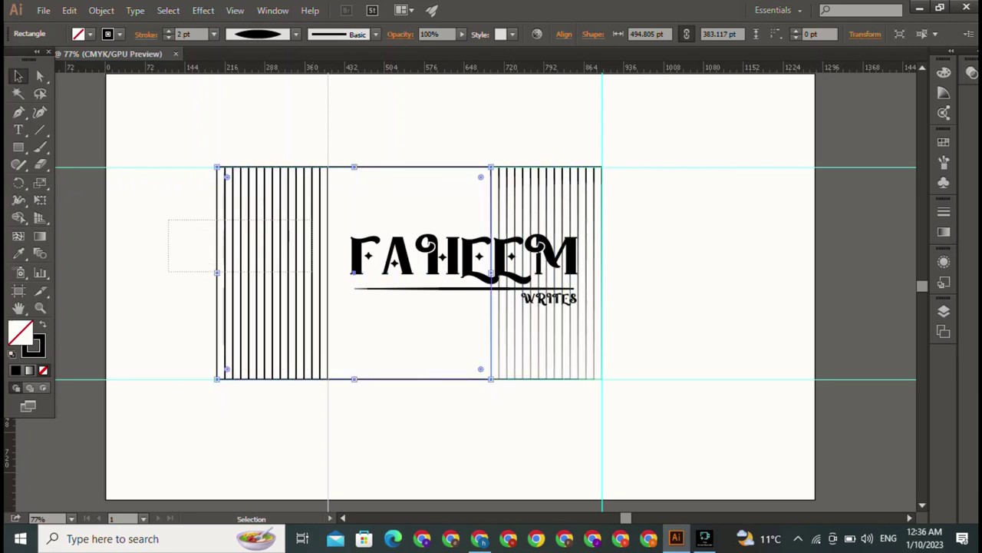
pyautogui.hotkey('ctrl', 'a')
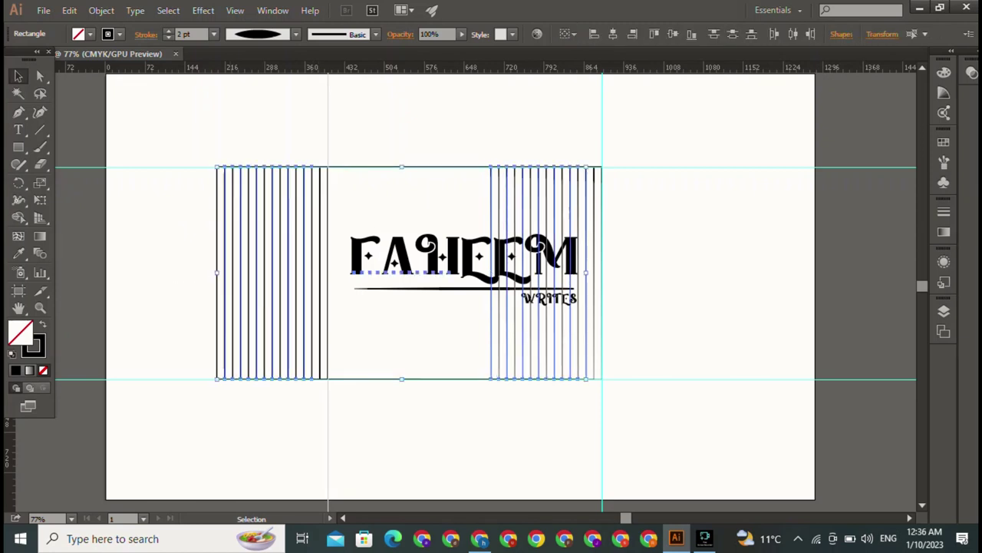
pyautogui.click(230, 265)
pyautogui.moveTo(198, 244)
pyautogui.mouseDown()
pyautogui.moveTo(319, 313)
pyautogui.moveTo(343, 311)
pyautogui.mouseUp()
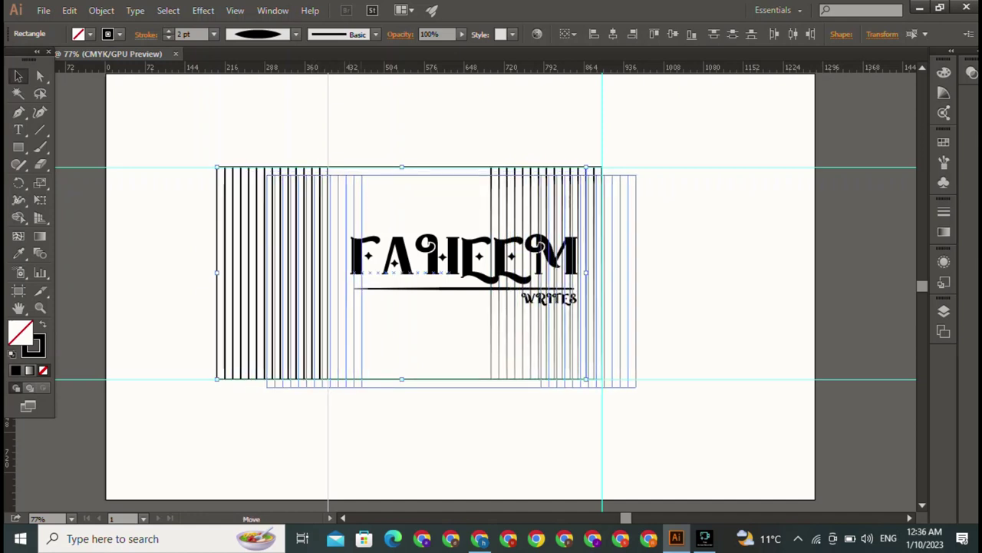
pyautogui.moveTo(323, 377); pyautogui.dragTo(322, 377)
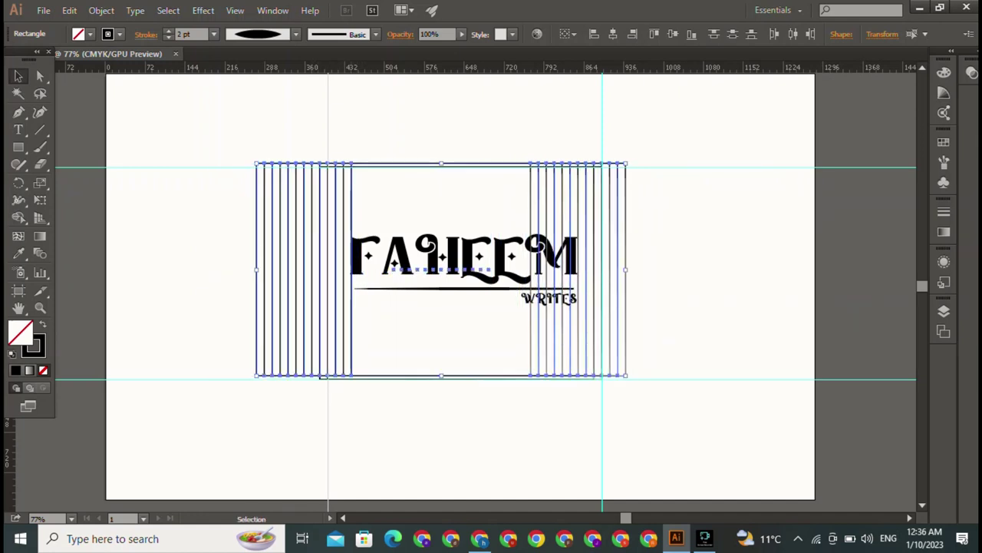
pyautogui.click(645, 271)
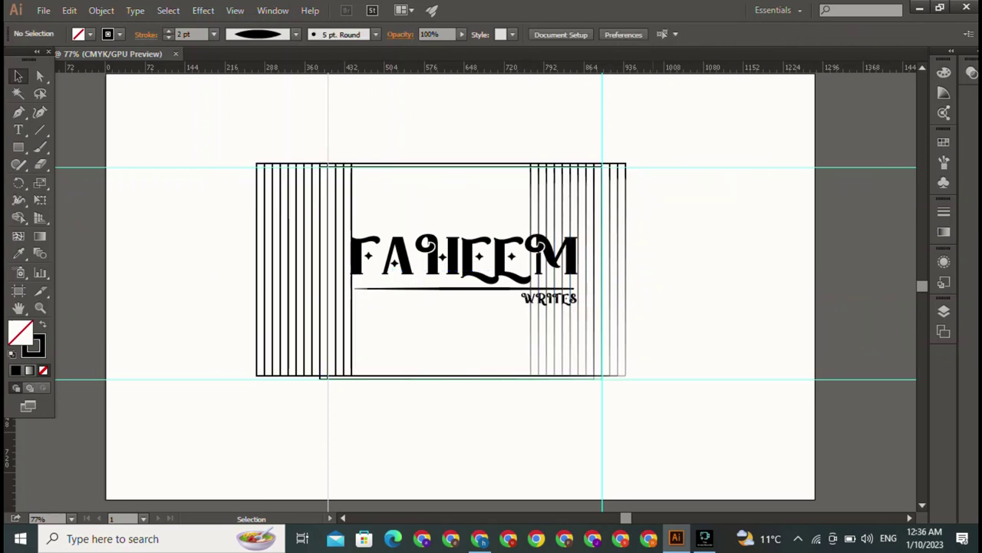
# Step: Undo the last four changes, returning to FAHEEM selected
pyautogui.hotkey('ctrl', 'z')
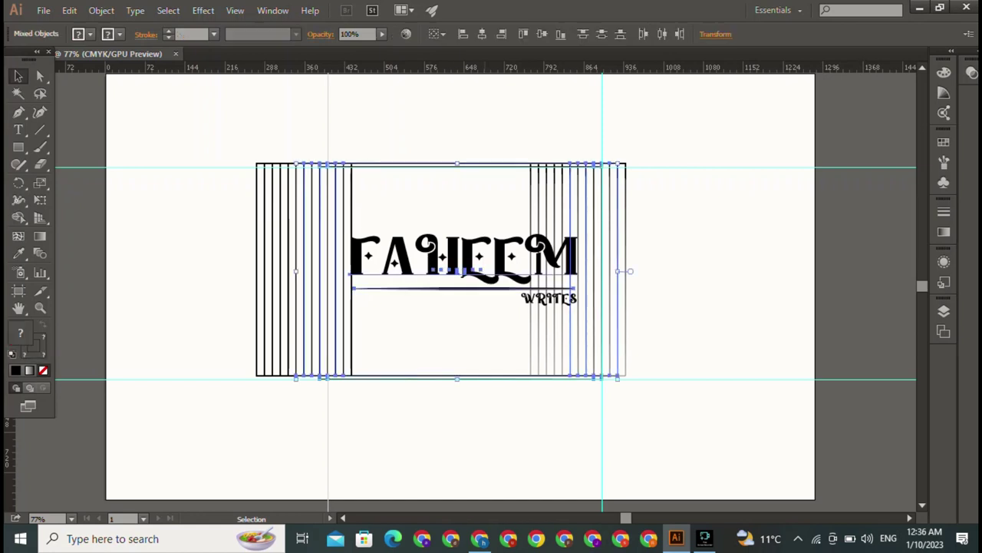
pyautogui.hotkey('ctrl', 'z')
pyautogui.hotkey('ctrl', 'z')
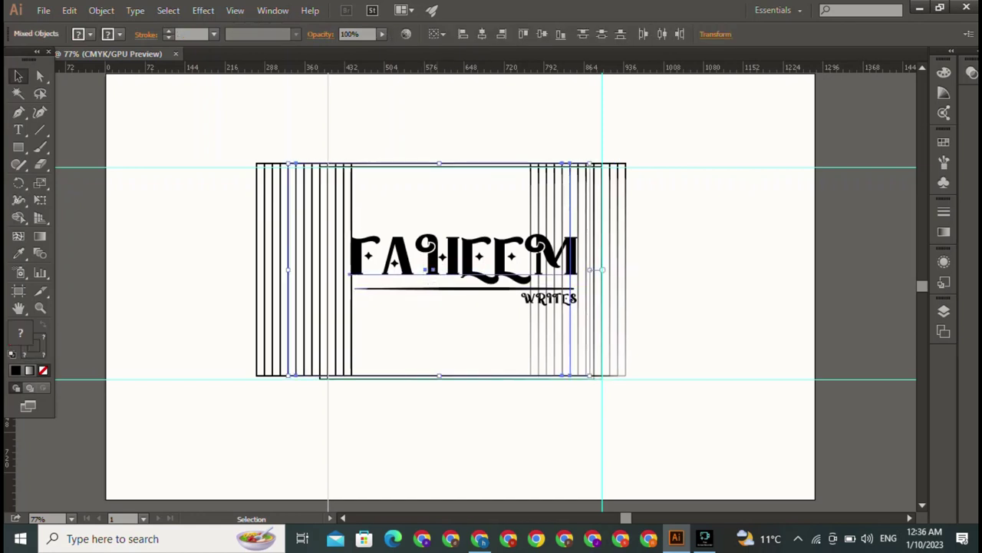
pyautogui.hotkey('ctrl', 'z')
pyautogui.hotkey('ctrl', 'z')
pyautogui.hotkey('ctrl', 'z')
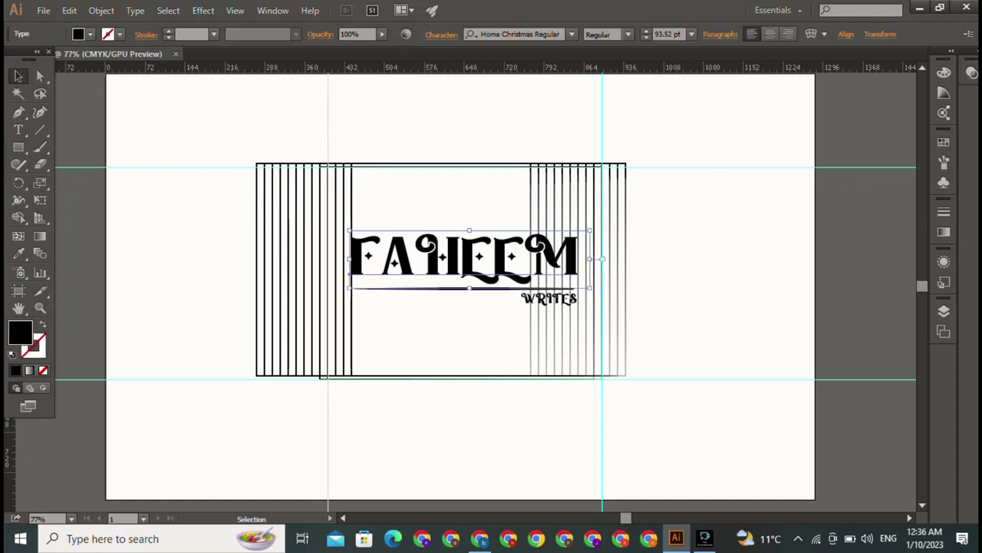
# Step: Shrink the FAHEEM title and underline, and move WRITES left beneath them
pyautogui.hotkey('ctrl', 'z')
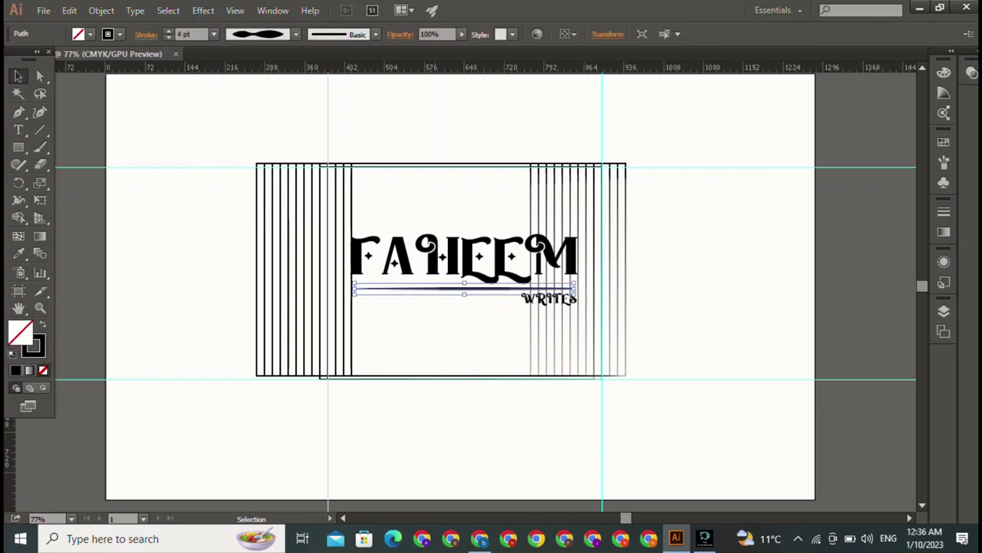
pyautogui.hotkey('ctrl', 'z')
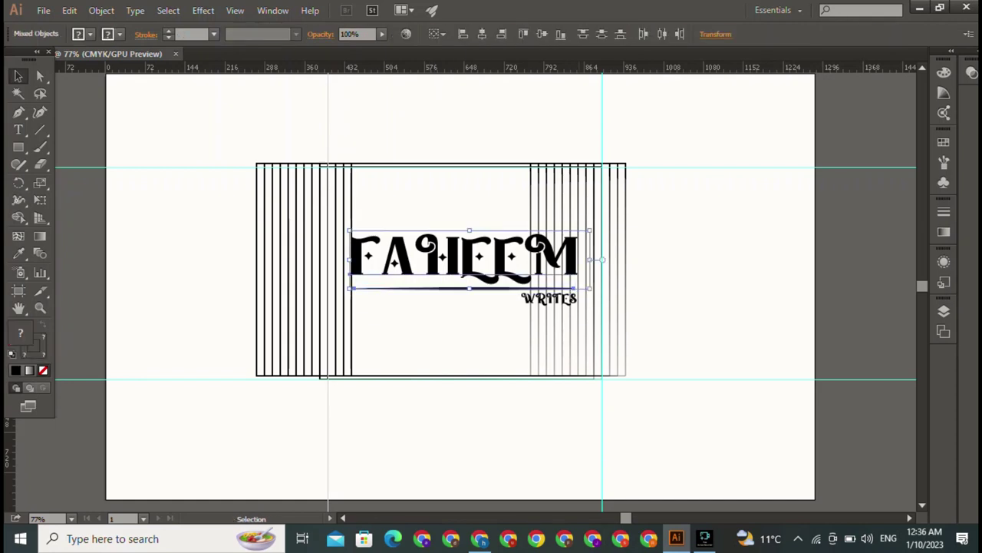
pyautogui.moveTo(590, 230); pyautogui.dragTo(513, 250)
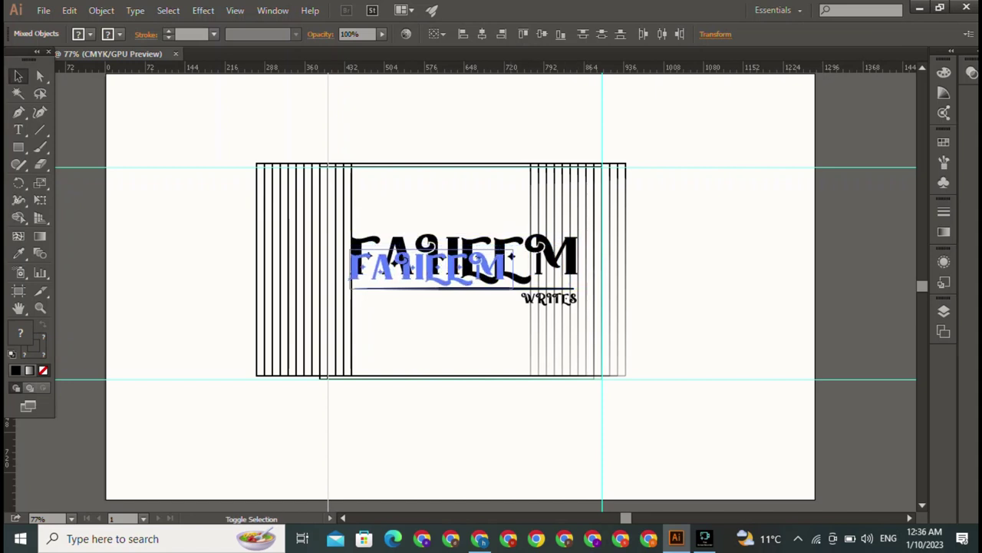
pyautogui.click(549, 298)
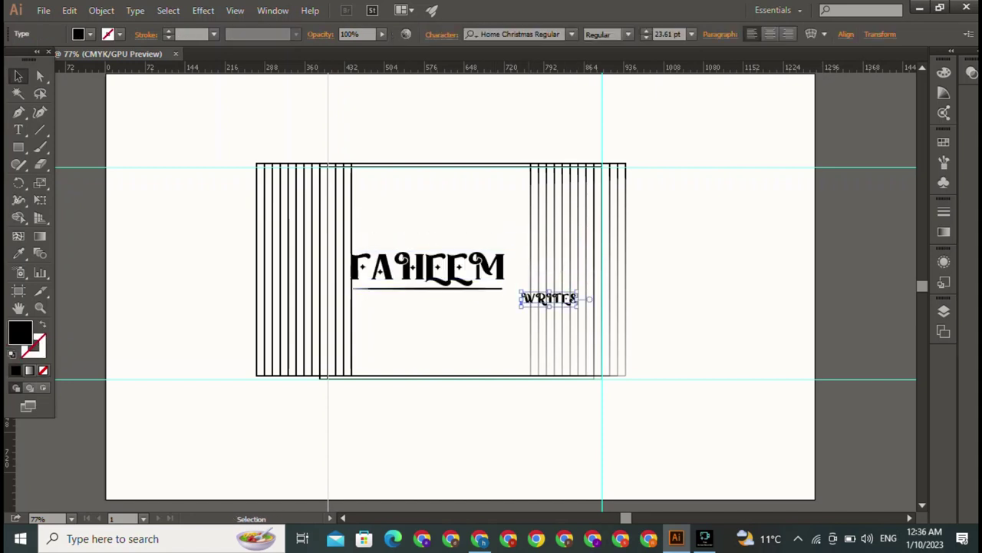
pyautogui.moveTo(549, 298); pyautogui.dragTo(481, 295)
pyautogui.hotkey('ctrl', 'shift', 'a')
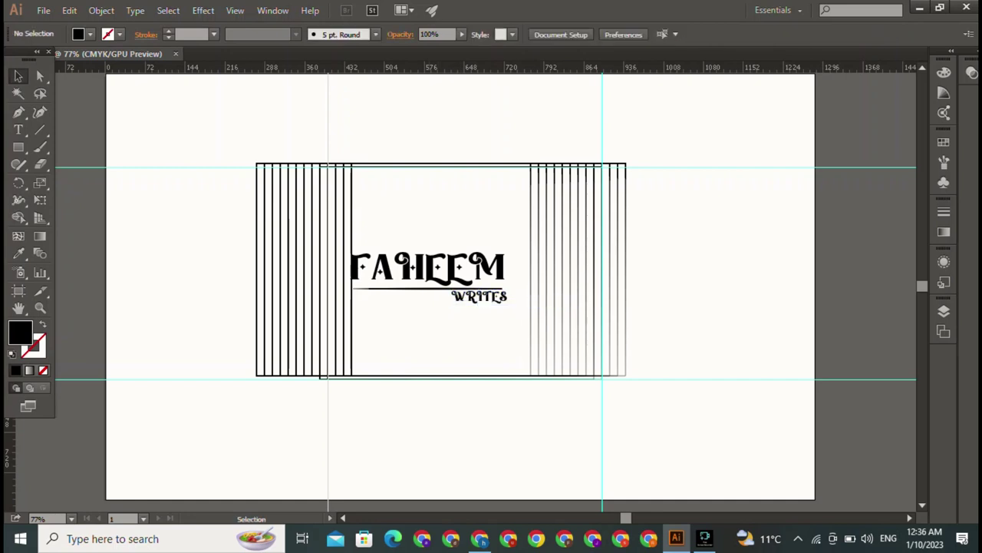
# Step: Group FAHEEM, its underline and WRITES, then scale the group smaller within the frame
pyautogui.hotkey('ctrl', 'a')
pyautogui.hotkey('ctrl', 'shift', 'a')
pyautogui.moveTo(322, 115); pyautogui.dragTo(610, 430)
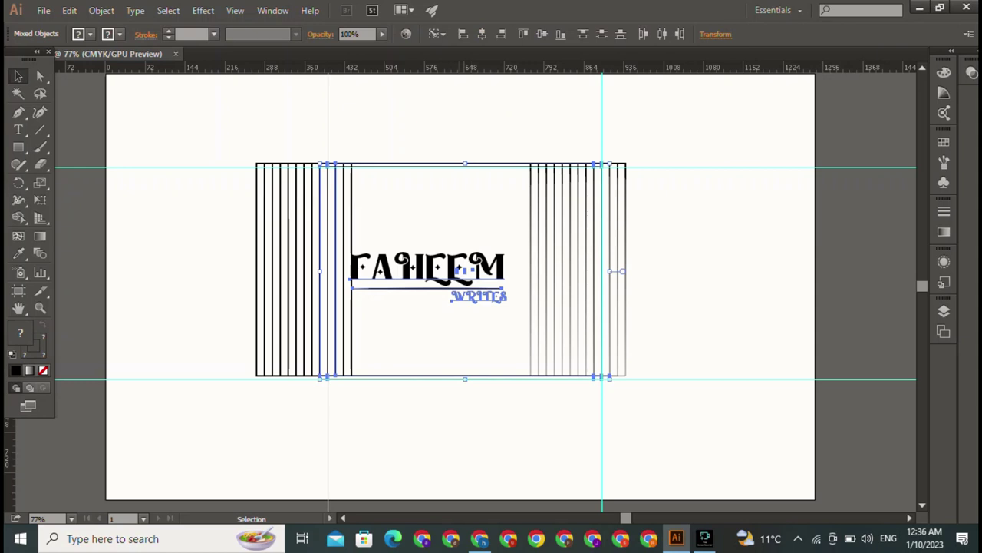
pyautogui.hotkey('ctrl', 'shift', 'a')
pyautogui.keyDown('shift'); pyautogui.click(426, 269); pyautogui.keyUp('shift')
pyautogui.keyDown('shift'); pyautogui.click(480, 297); pyautogui.keyUp('shift')
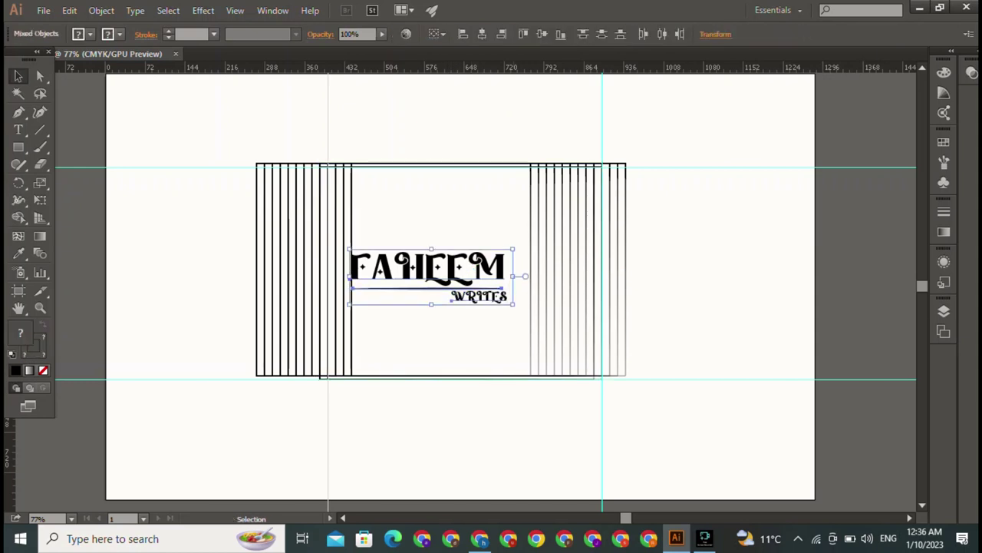
pyautogui.hotkey('ctrl', 'shift', 'o')
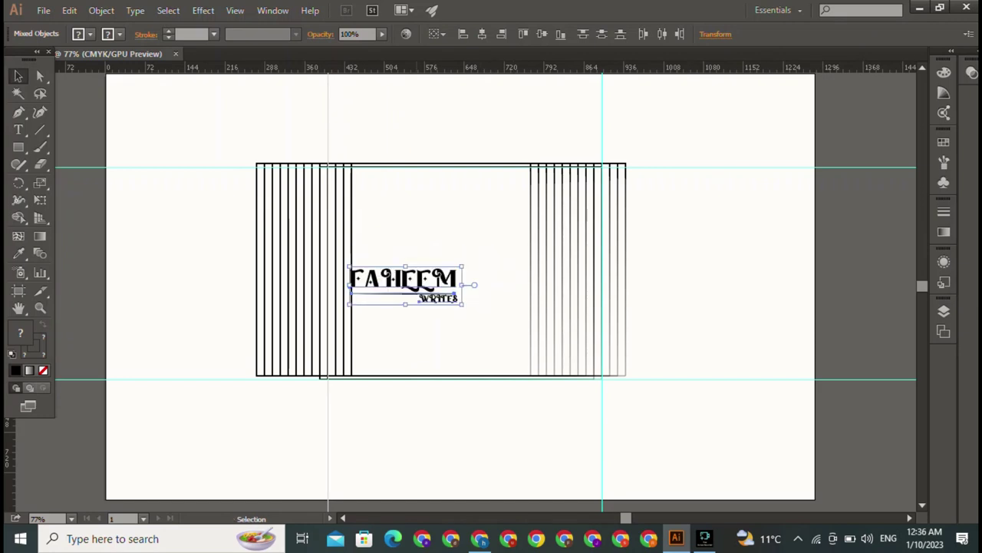
pyautogui.moveTo(405, 280)
pyautogui.mouseDown()
pyautogui.moveTo(460, 262)
pyautogui.moveTo(491, 316)
pyautogui.mouseUp()
pyautogui.click(461, 323)
pyautogui.click(492, 316)
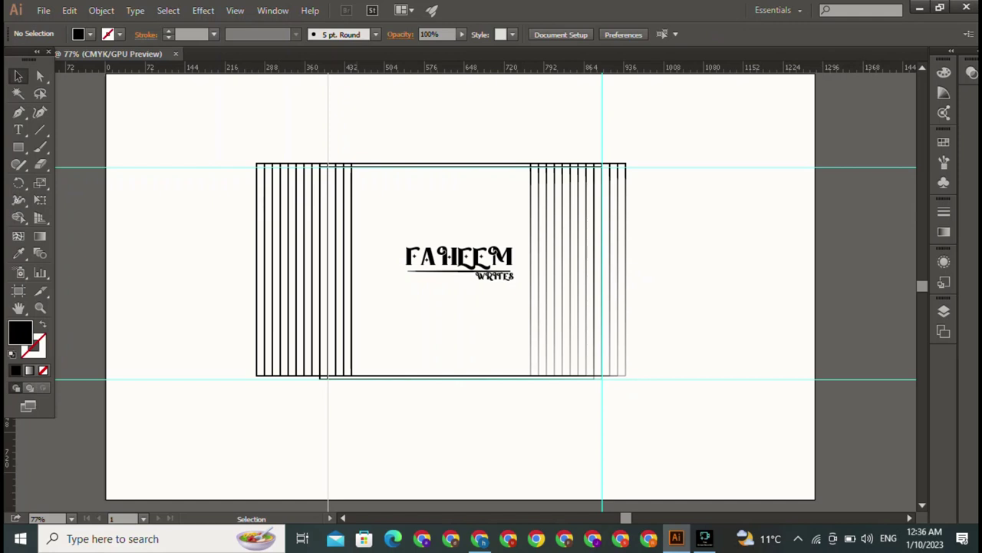
# Step: Select the frame's stripe lines, outer rectangle and inner rectangle in turn to adjust the inner outline
pyautogui.moveTo(212, 207); pyautogui.dragTo(350, 299)
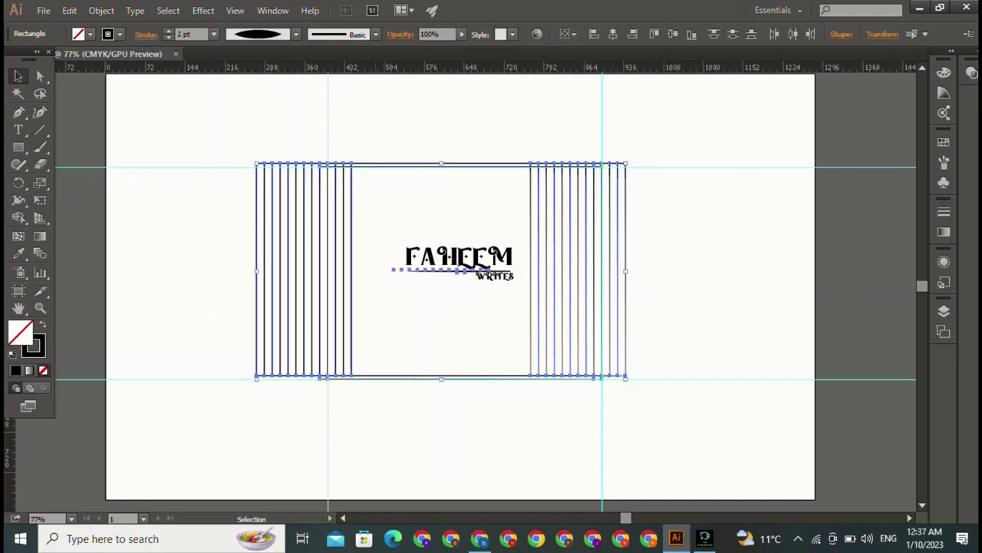
pyautogui.hotkey('ctrl', 'shift', 'a')
pyautogui.click(394, 268)
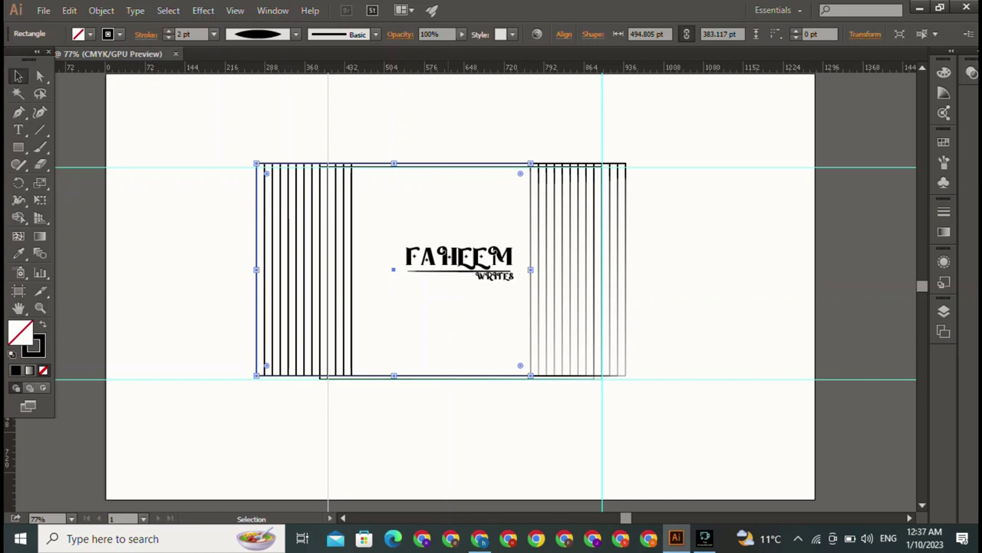
pyautogui.hotkey('ctrl', 'shift', 'a')
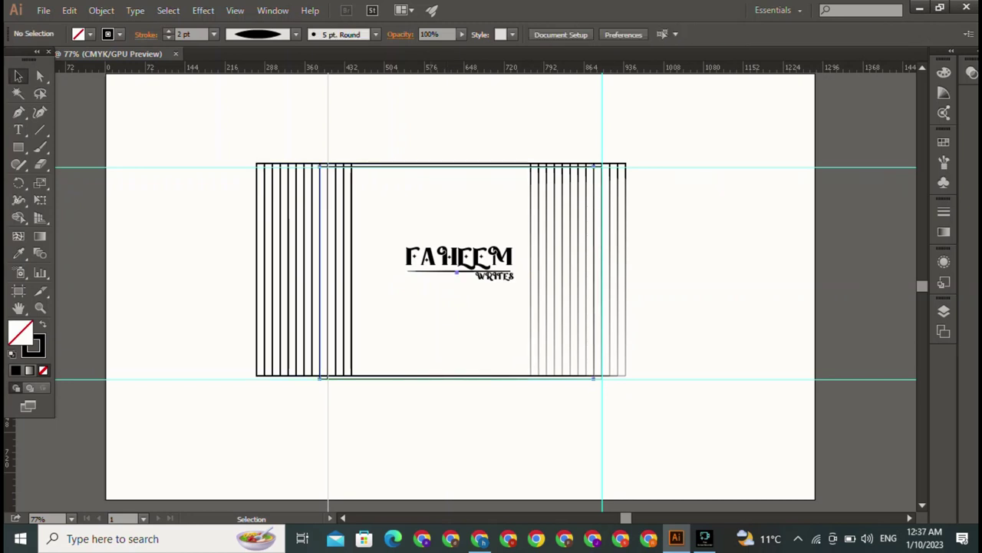
pyautogui.click(459, 269)
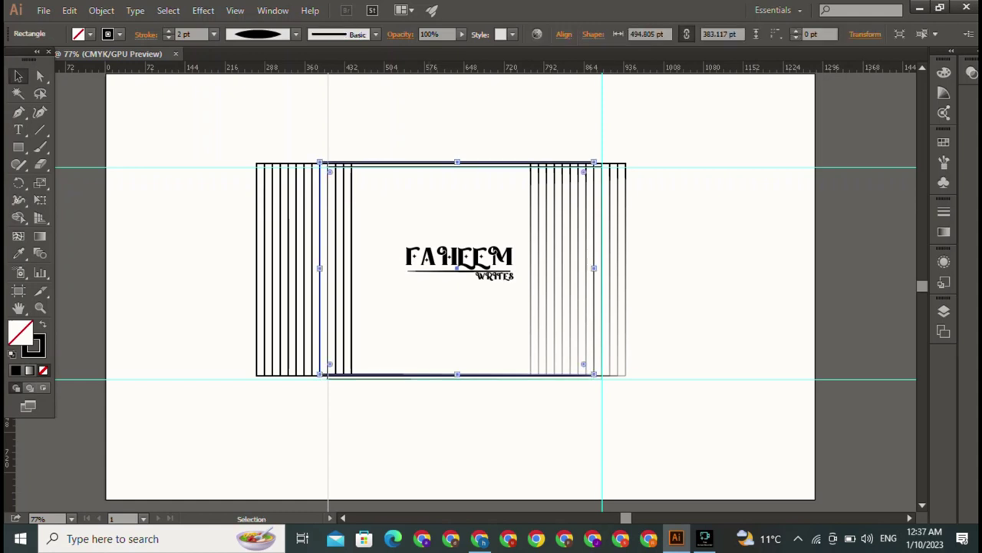
pyautogui.hotkey('ctrl', 'shift', 'a')
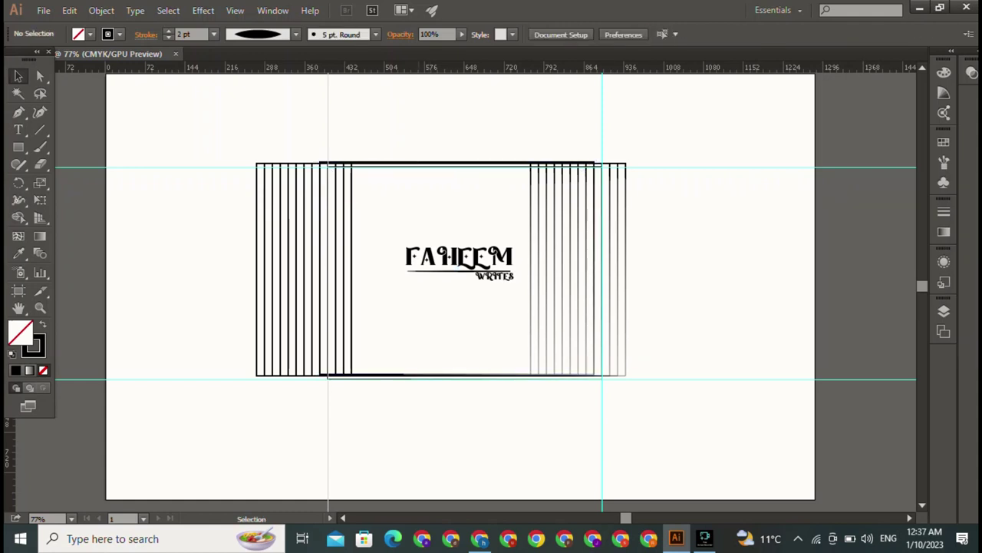
pyautogui.click(458, 268)
pyautogui.hotkey('ctrl', 'shift', 'a')
pyautogui.click(492, 269)
pyautogui.hotkey('ctrl', 'shift', 'a')
# Step: Enlarge FAHEEM to about 53.73 pt and move it toward the top of the frame
pyautogui.click(460, 257)
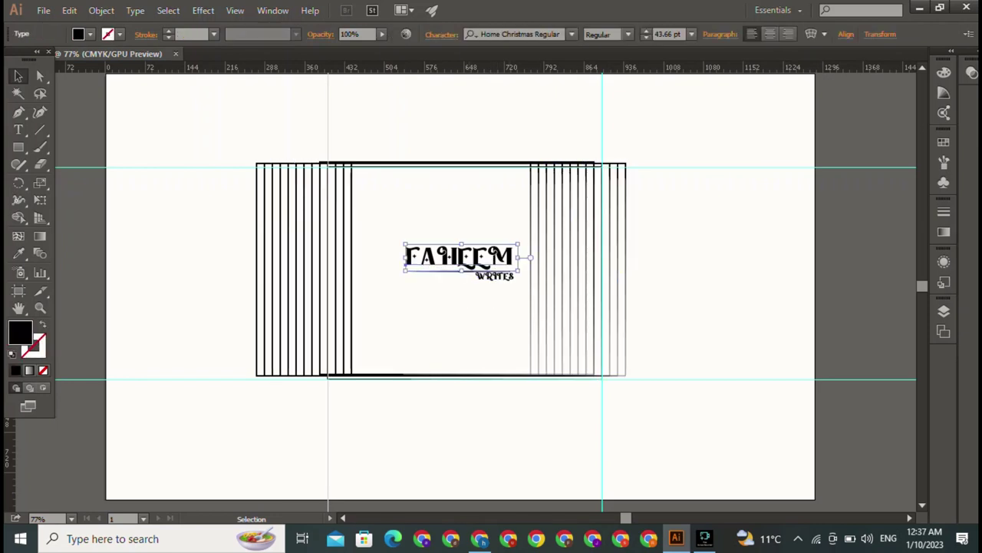
pyautogui.moveTo(520, 267); pyautogui.dragTo(543, 268)
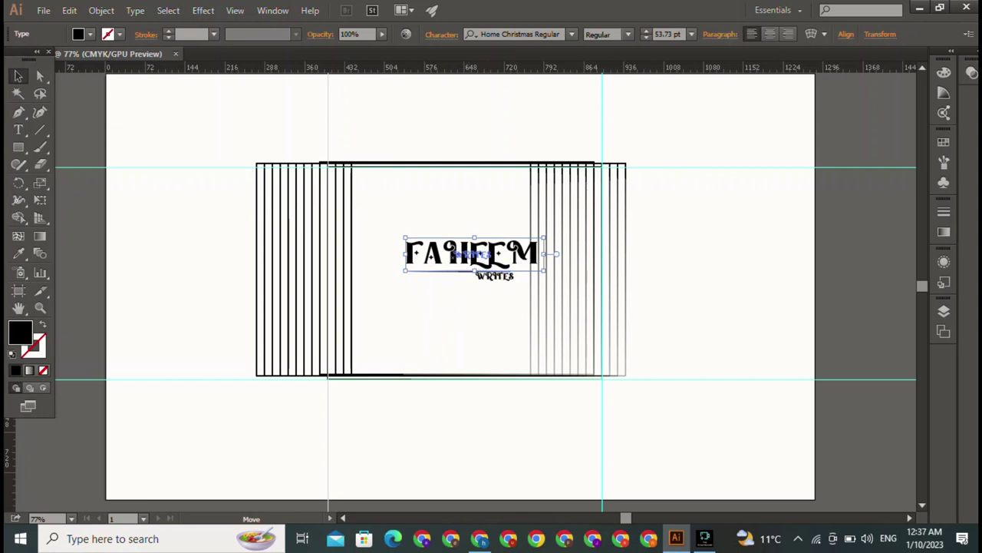
pyautogui.press('a')
pyautogui.click(476, 275)
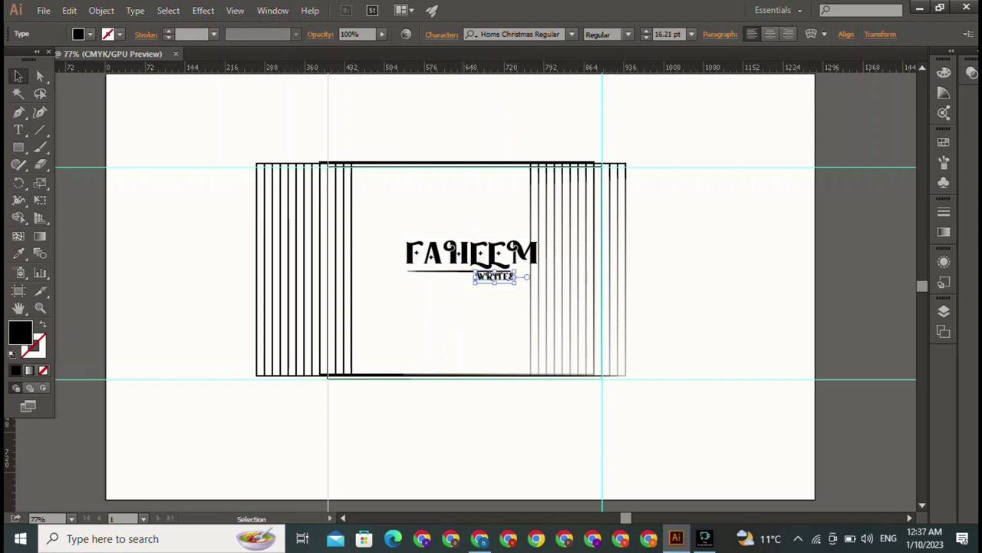
pyautogui.moveTo(472, 254); pyautogui.dragTo(437, 205)
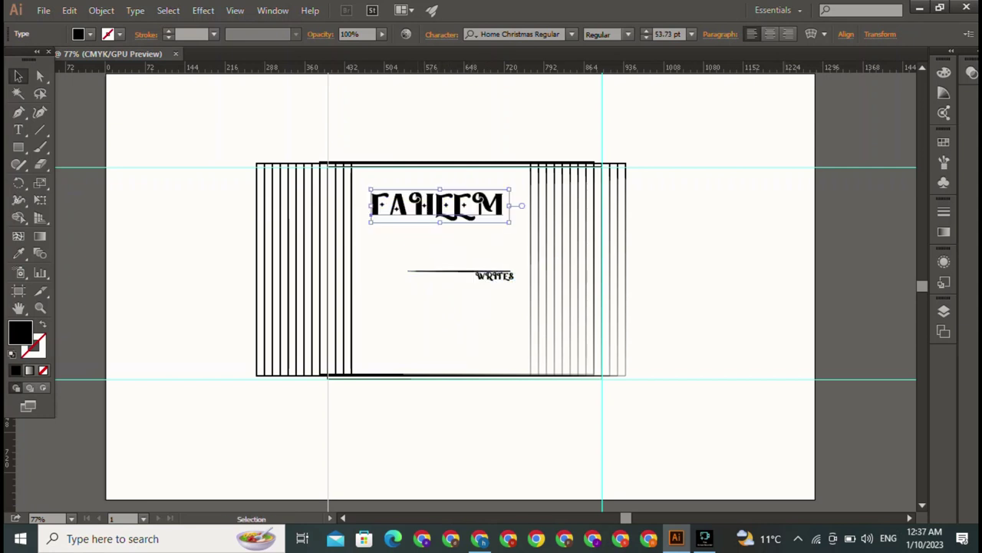
# Step: Apply a horizontal Bulge warp with 50% bend to the FAHEEM title
pyautogui.click(811, 34)
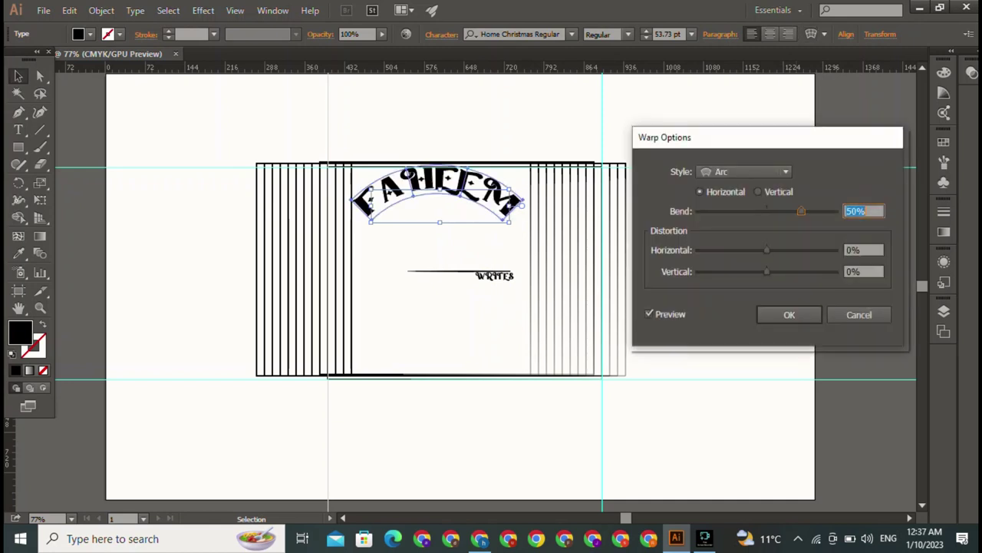
pyautogui.click(744, 171)
pyautogui.click(729, 244)
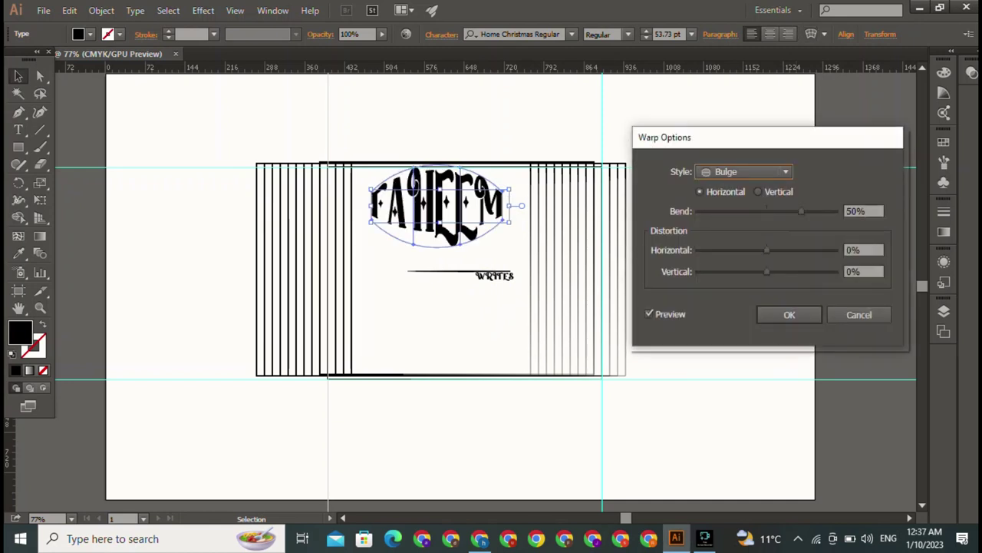
pyautogui.click(789, 314)
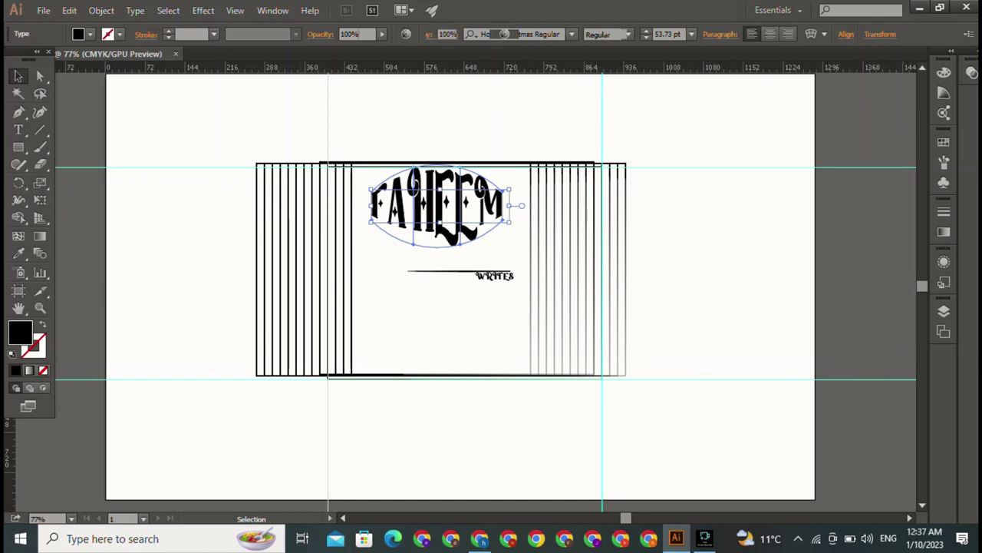
pyautogui.hotkey('ctrl', 'shift', 'a')
pyautogui.hotkey('ctrl', 'z')
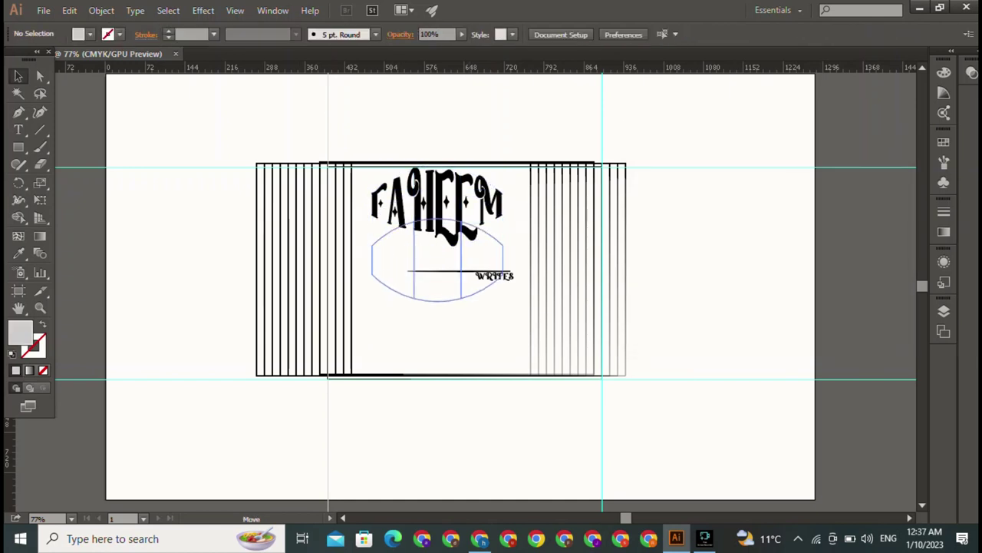
# Step: Lower the underline beneath FAHEEM and place WRITES just under it
pyautogui.hotkey('ctrl', 'shift', 'a')
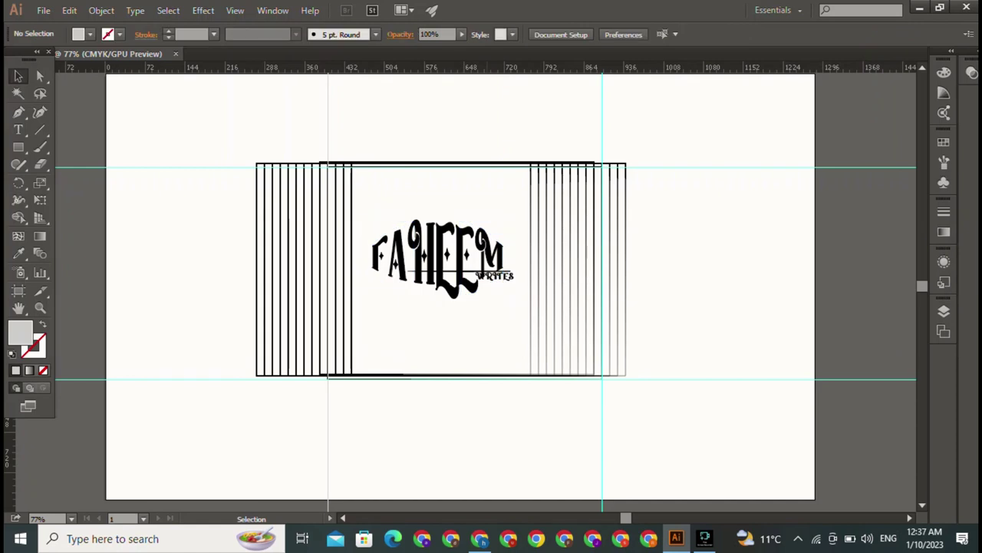
pyautogui.moveTo(494, 276); pyautogui.dragTo(449, 326)
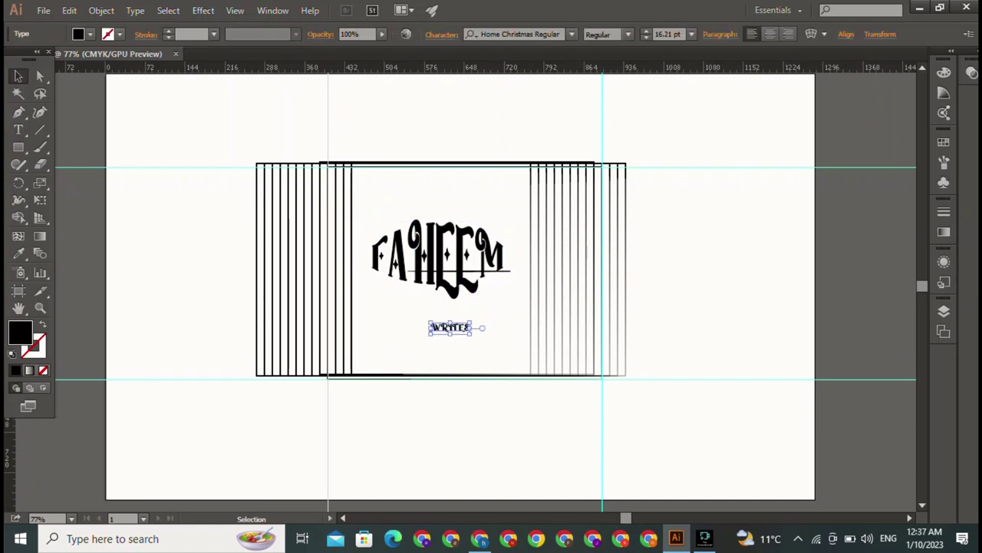
pyautogui.moveTo(460, 271); pyautogui.dragTo(436, 300)
pyautogui.hotkey('ctrl', 'shift', 'a')
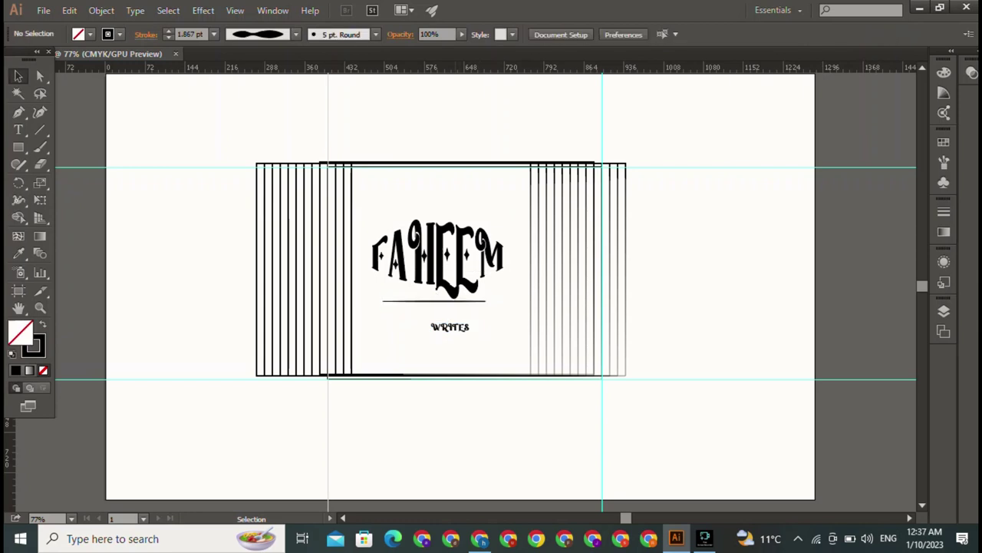
pyautogui.moveTo(451, 327); pyautogui.dragTo(465, 310)
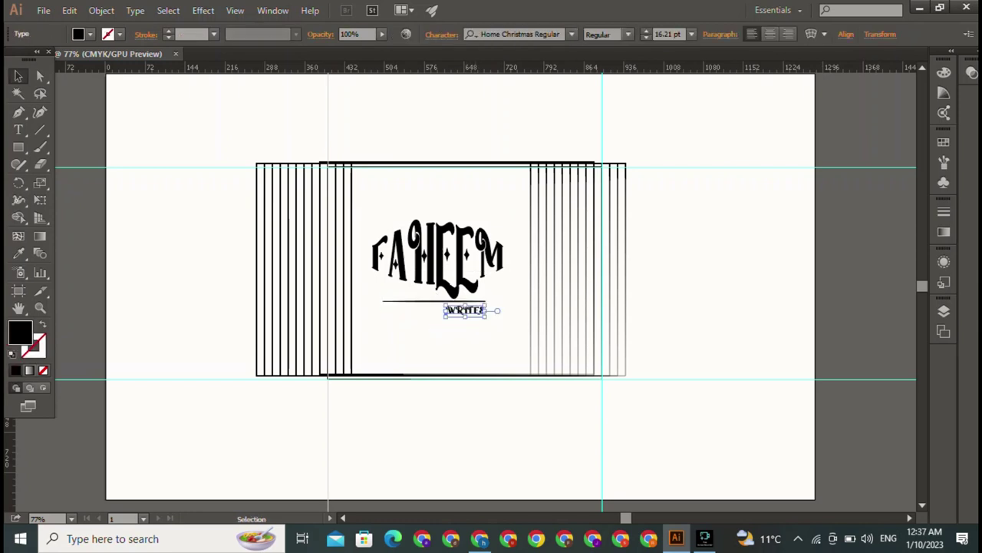
pyautogui.hotkey('ctrl', 'shift', 'a')
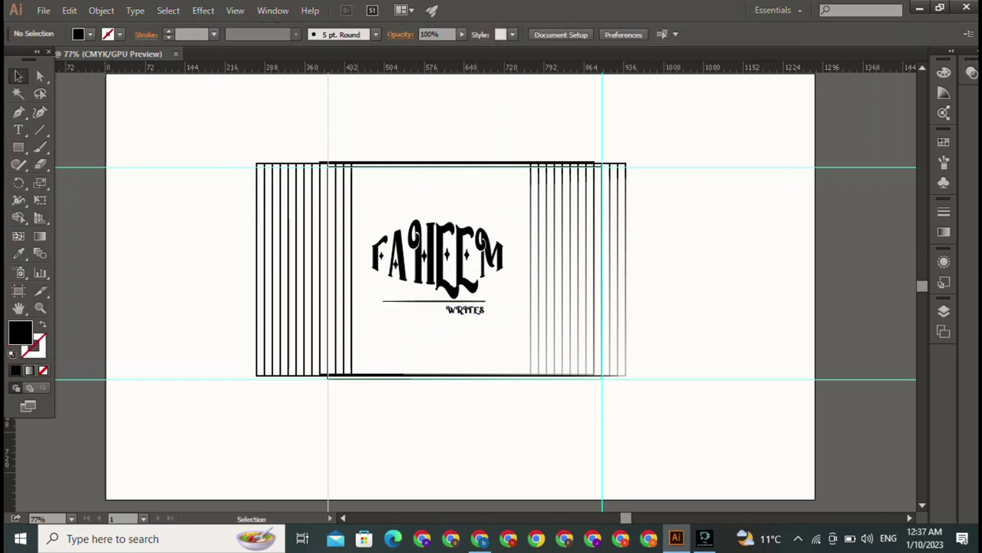
# Step: Alt-drag a copy of the line above FAHEEM, then realign the lower line and WRITES
pyautogui.click(434, 300)
pyautogui.moveTo(433, 300); pyautogui.dragTo(435, 215)
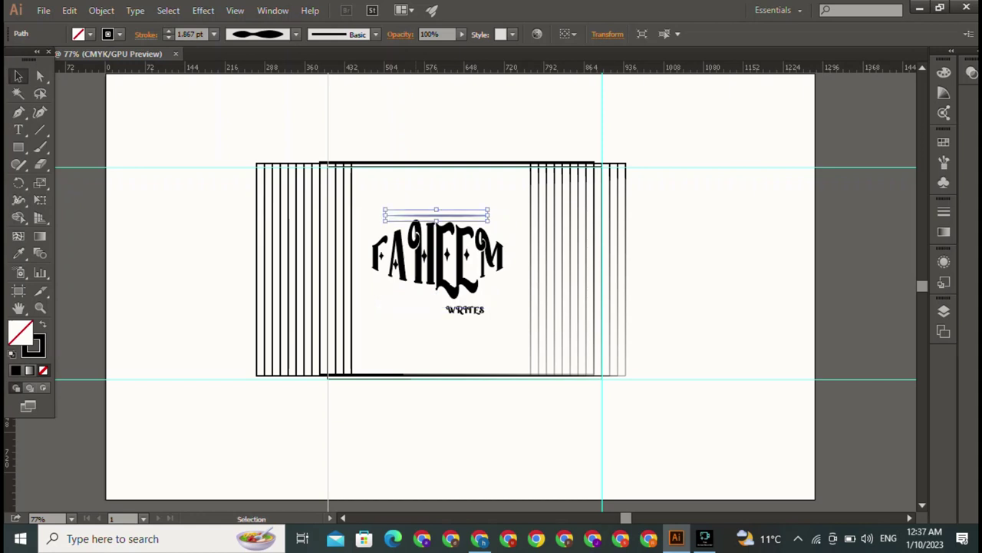
pyautogui.click(425, 308)
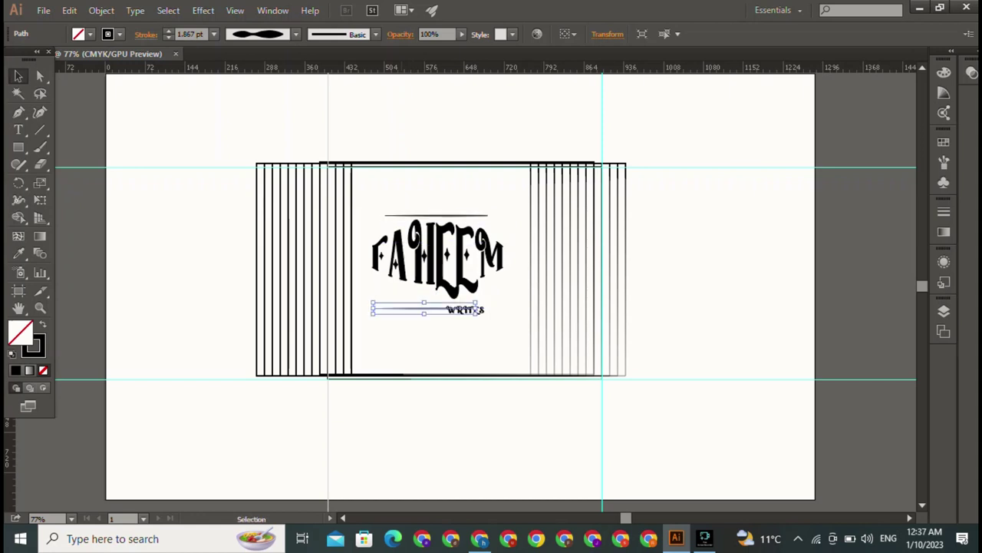
pyautogui.moveTo(425, 308); pyautogui.dragTo(426, 301)
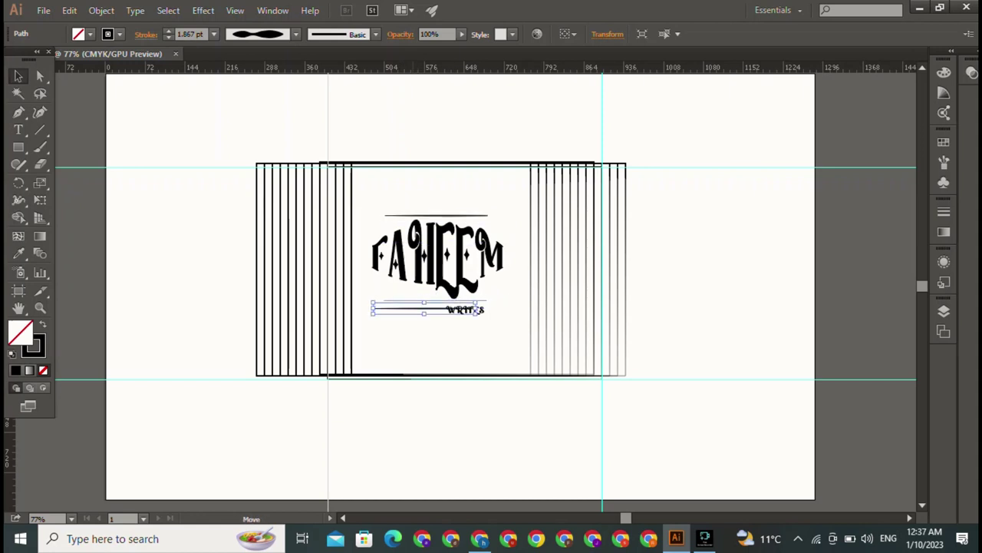
pyautogui.hotkey('ctrl', 'shift', 'a')
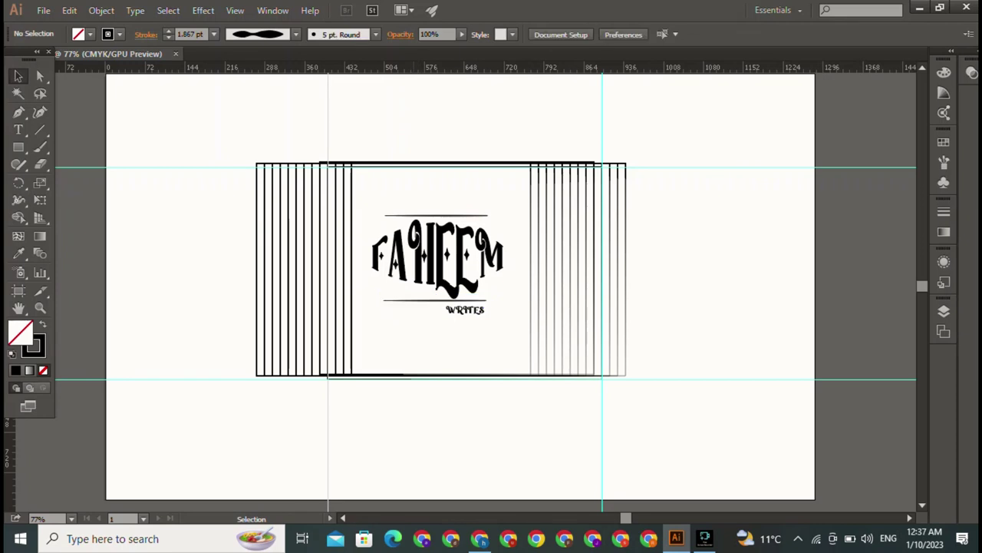
pyautogui.moveTo(465, 310); pyautogui.dragTo(472, 306)
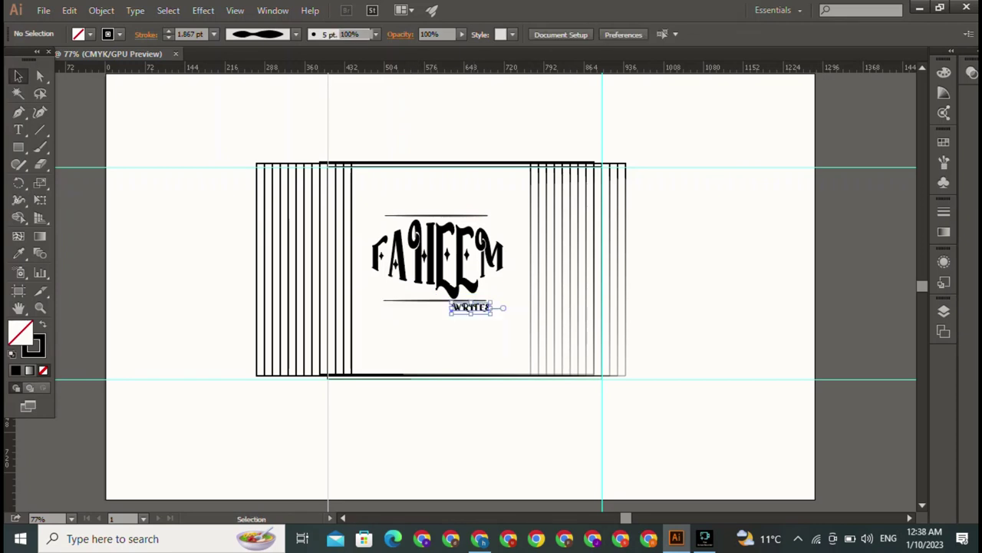